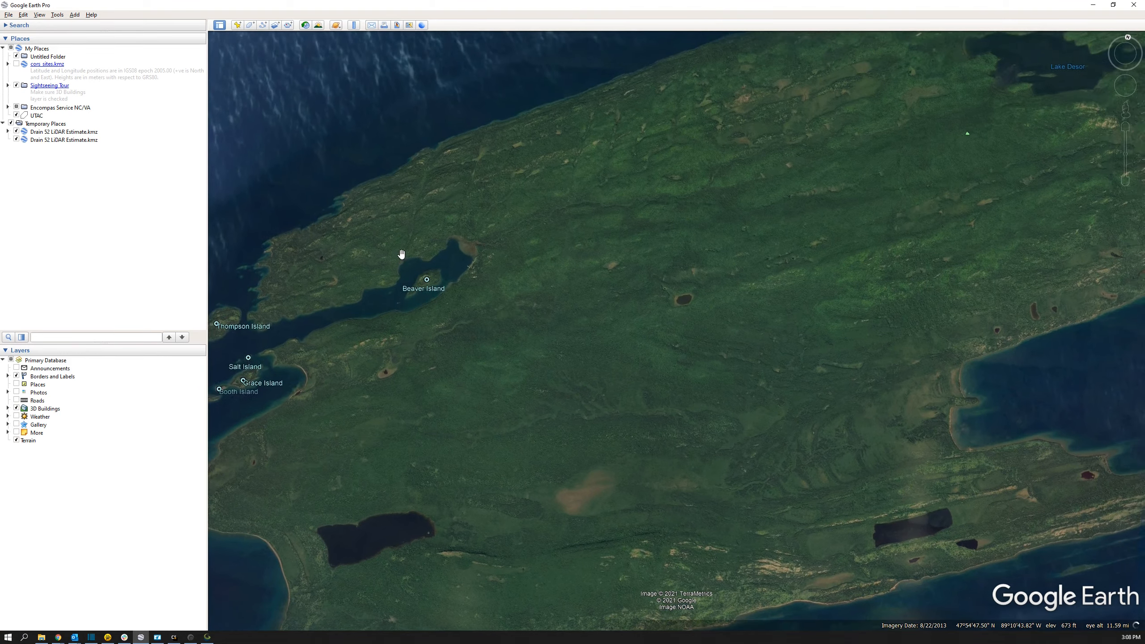
- Draw an eight-point polygon around Beaver Island, enclosing the surrounding water and parts of the adjacent shoreline
scroll(406, 262, up, 5)
scroll(414, 280, up, 4)
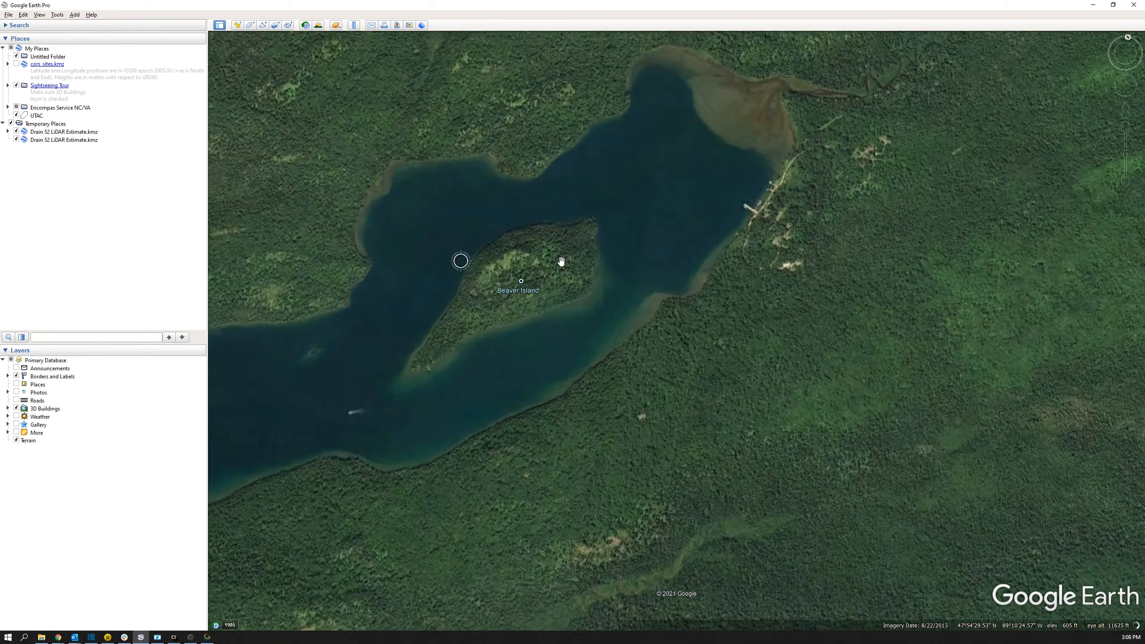
drag(552, 269, 594, 329)
scroll(579, 357, down, 2)
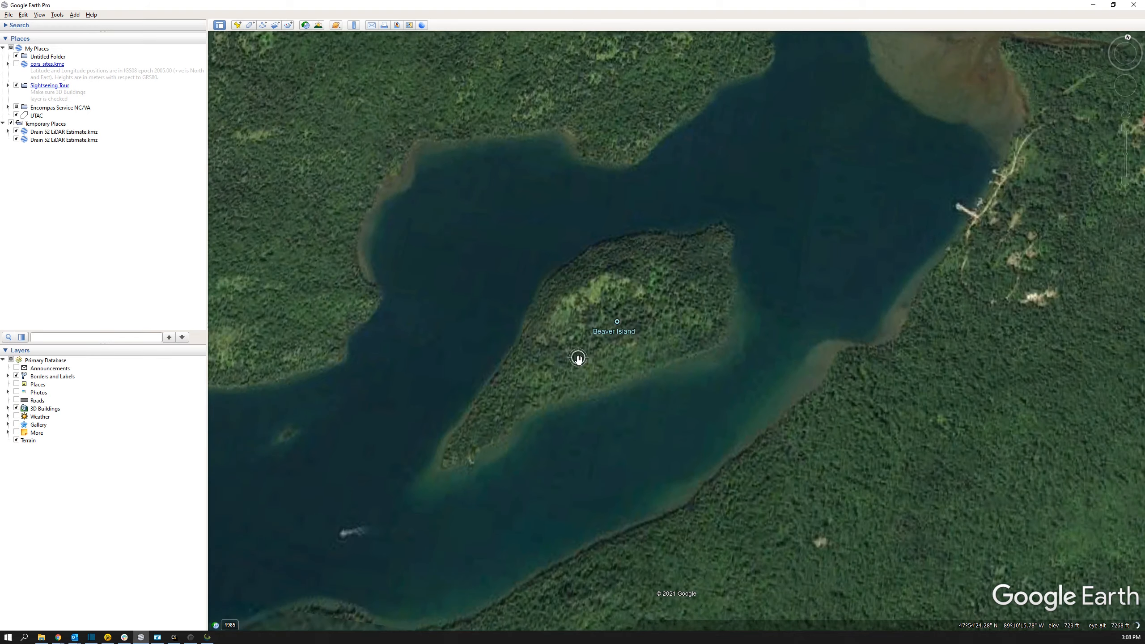
click(250, 26)
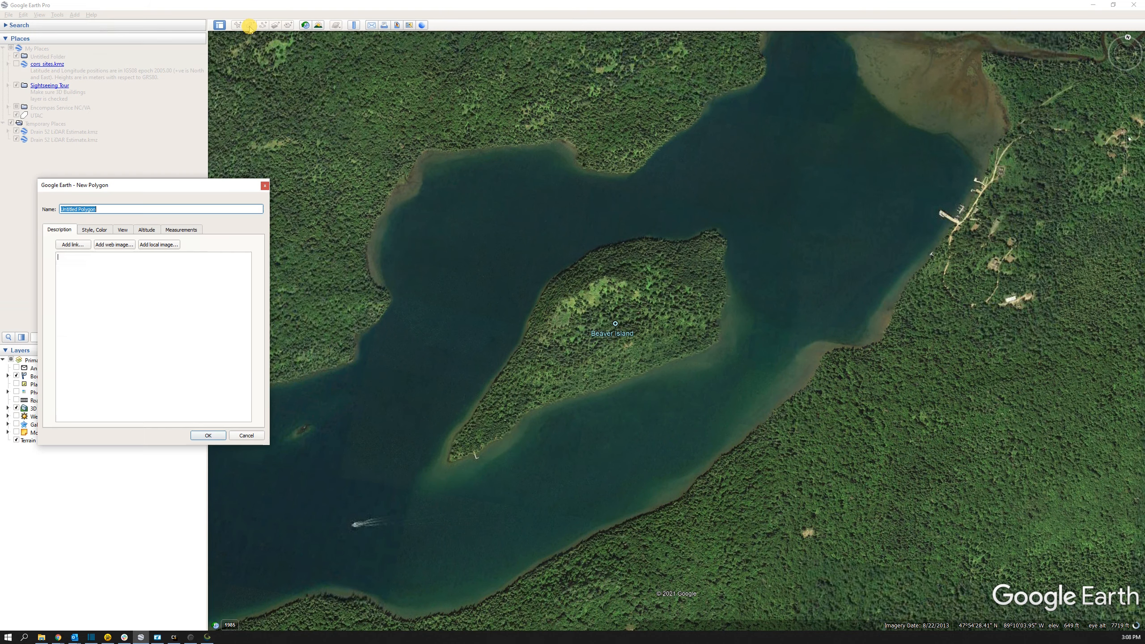
click(316, 328)
click(368, 159)
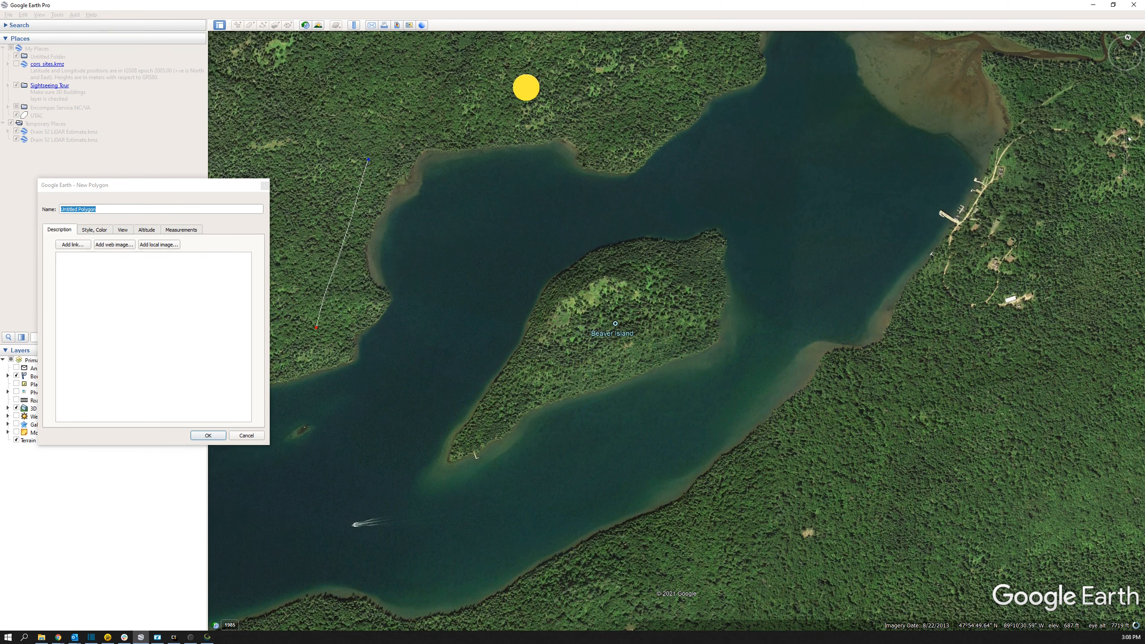
click(525, 87)
click(656, 97)
click(939, 309)
click(797, 549)
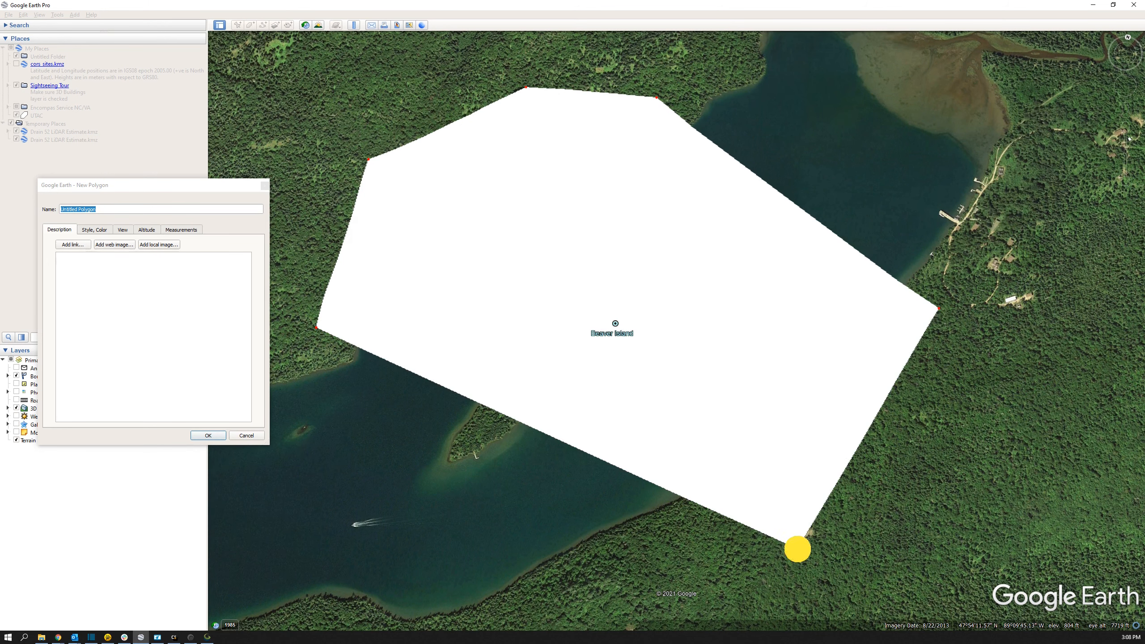
click(520, 609)
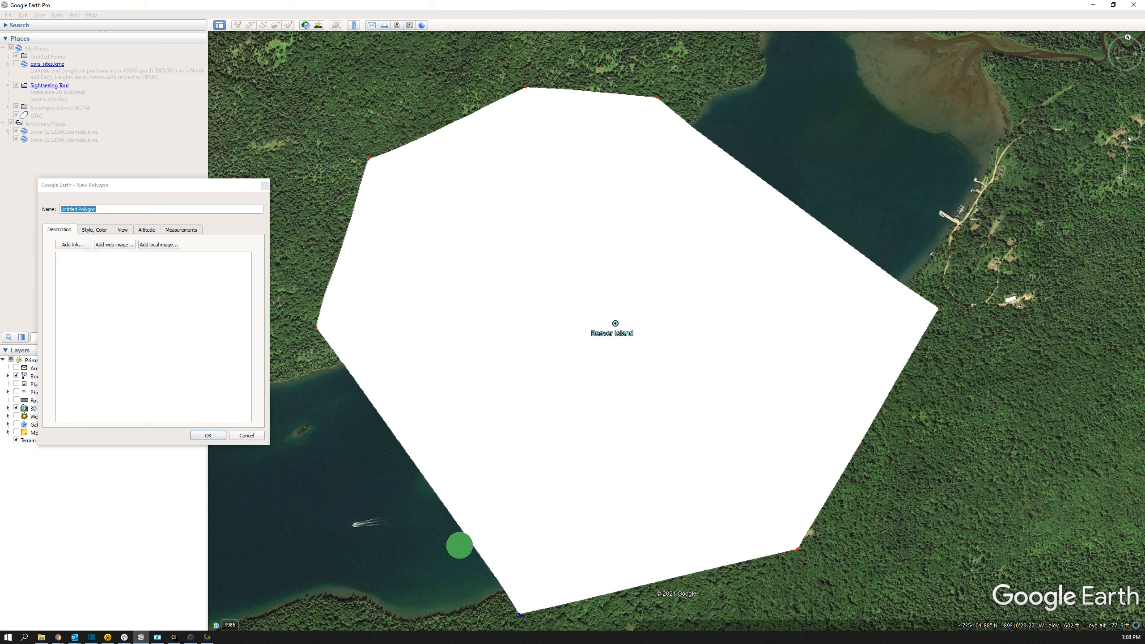
click(328, 602)
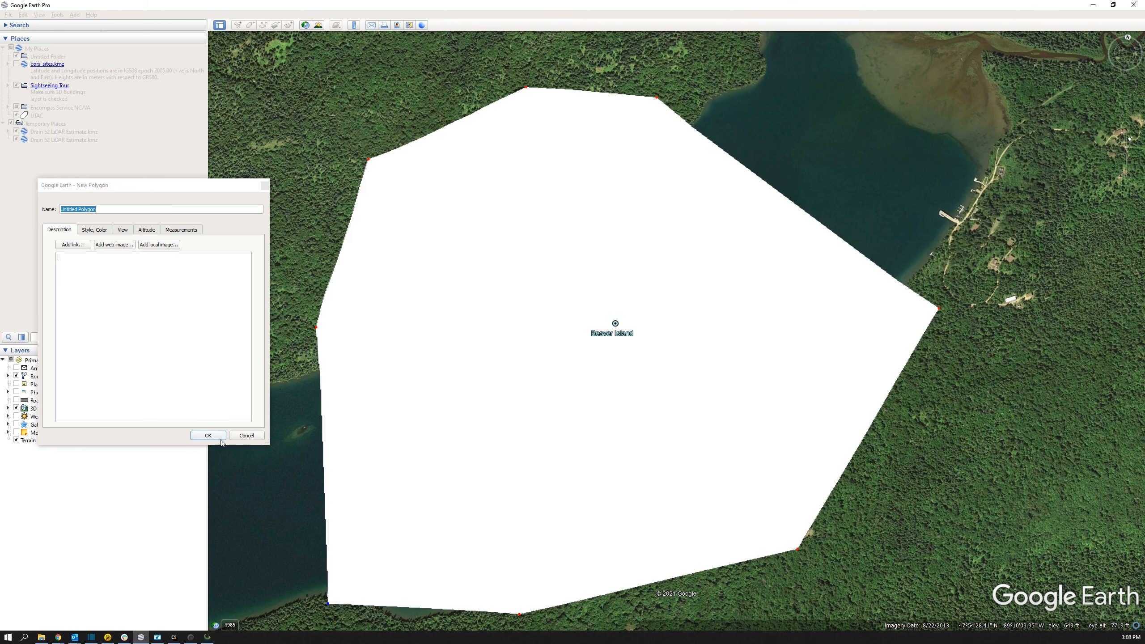
- Set the new polygon's line opacity to 100% and its area opacity to 0%, and accept the polygon
click(100, 231)
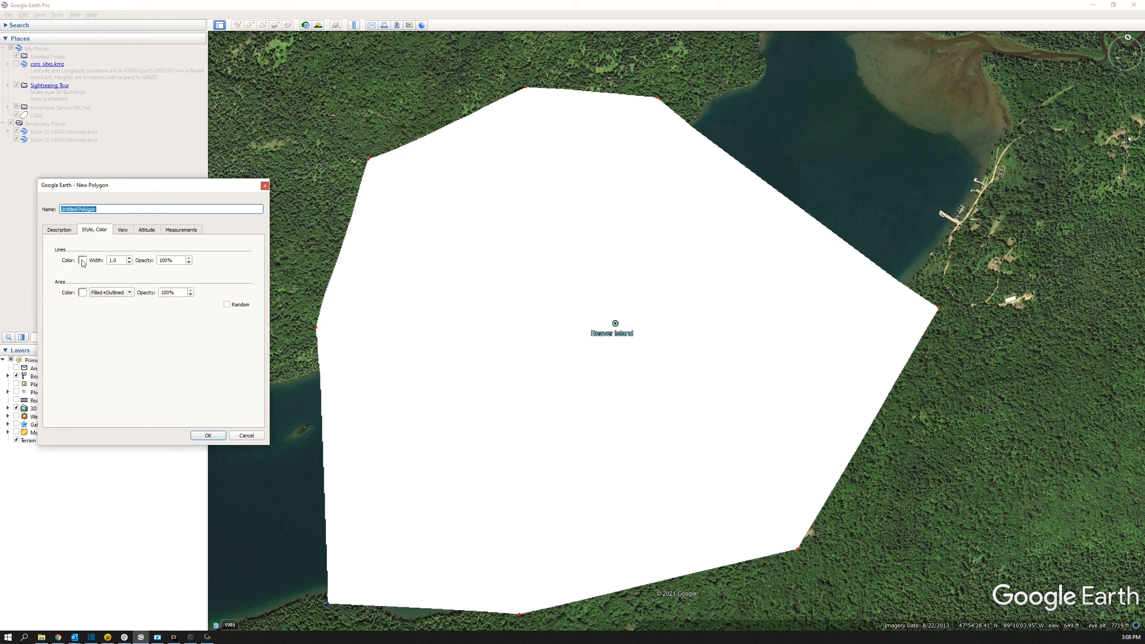
double_click(174, 261)
text(0)
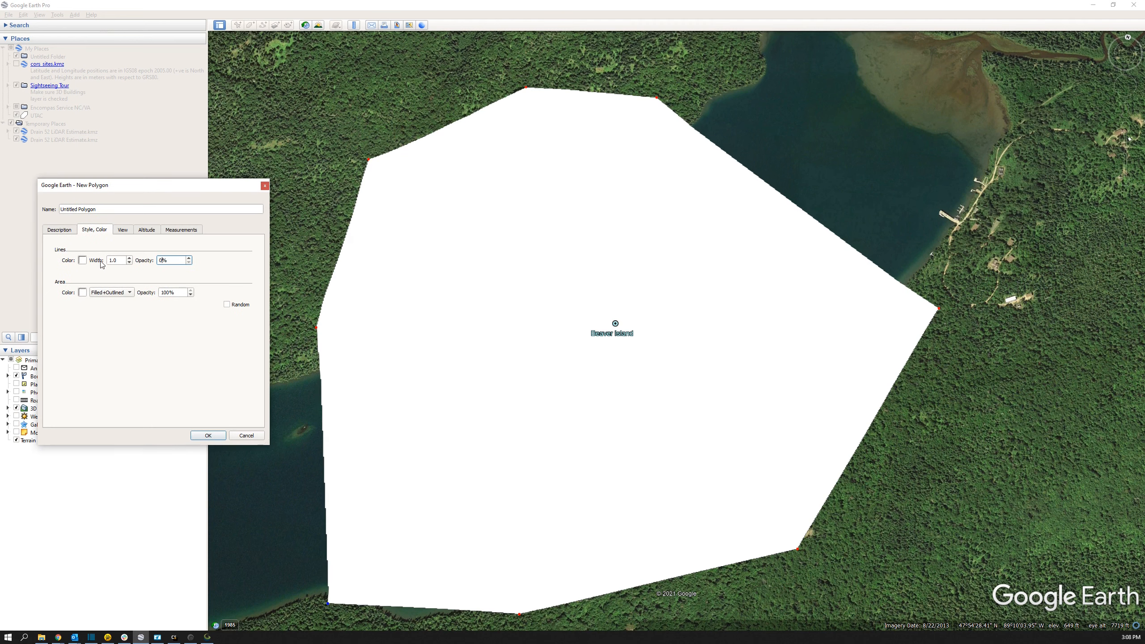
drag(171, 261, 130, 263)
text(100)
drag(182, 292, 92, 287)
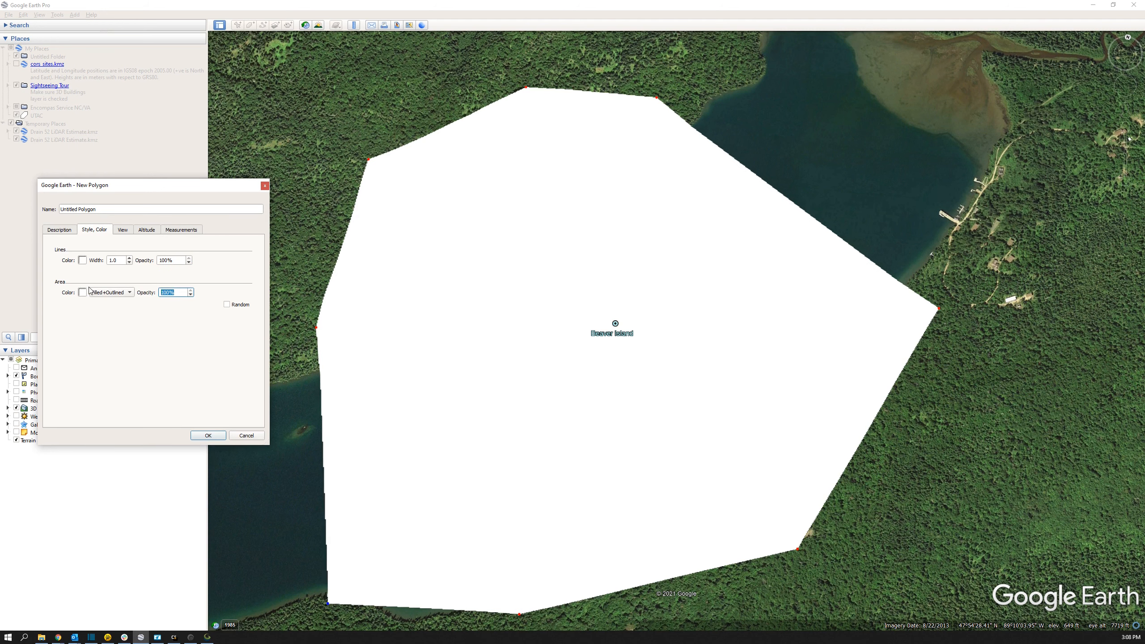
text(0)
click(208, 435)
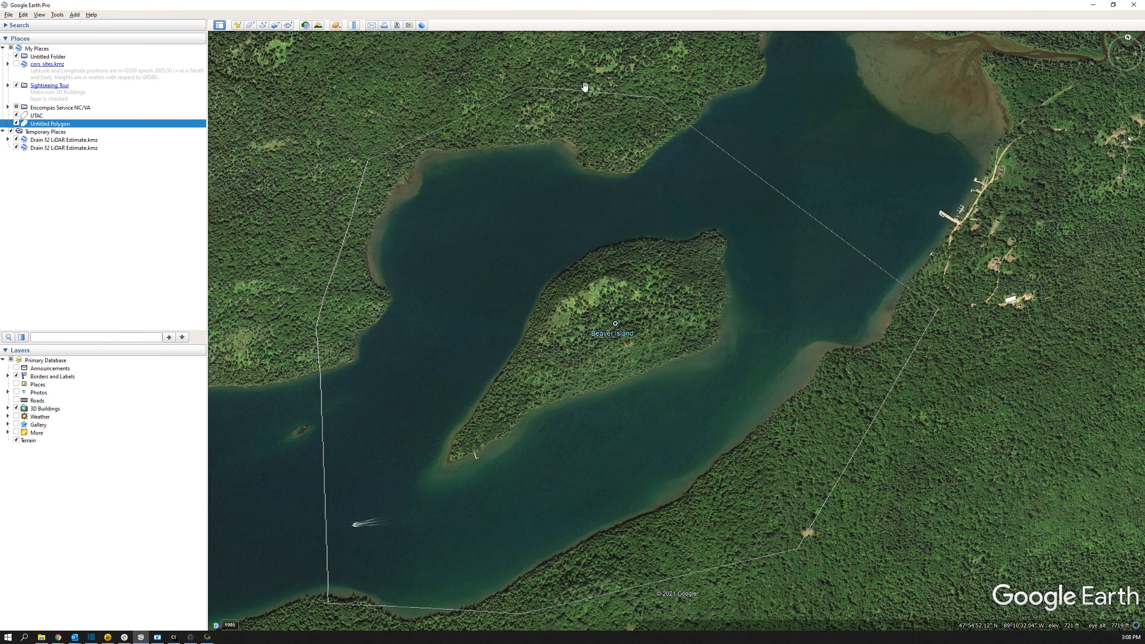
- Save the untitled polygon as a KML file named Beaver Island on USB Drive (E:)
scroll(511, 368, down, 3)
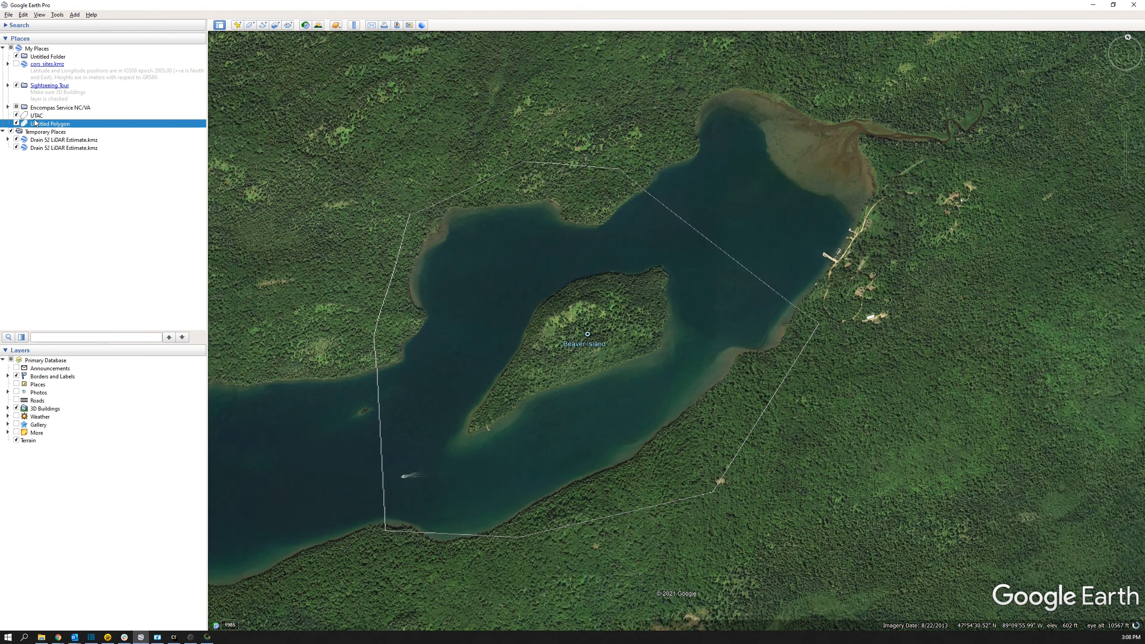
right_click(40, 123)
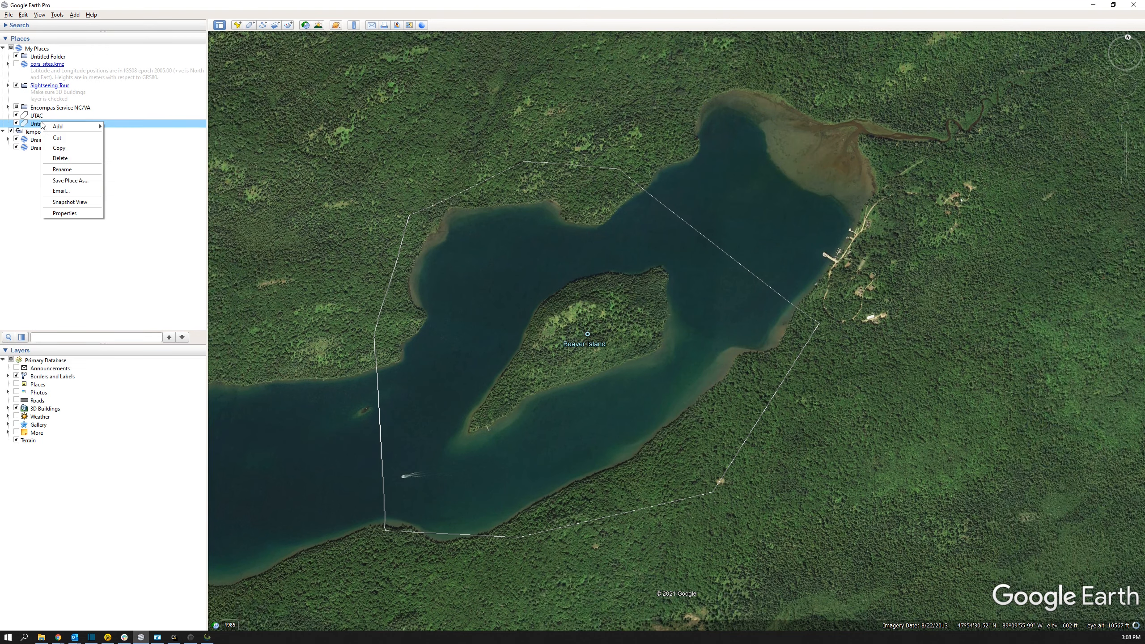
click(81, 182)
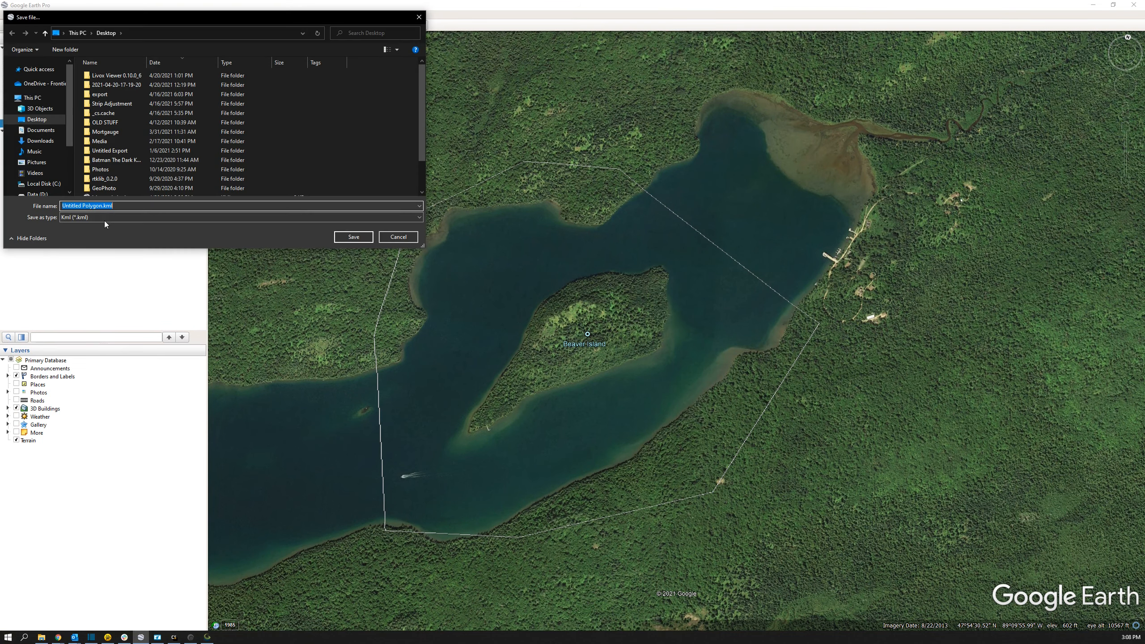
text(Beaver Island)
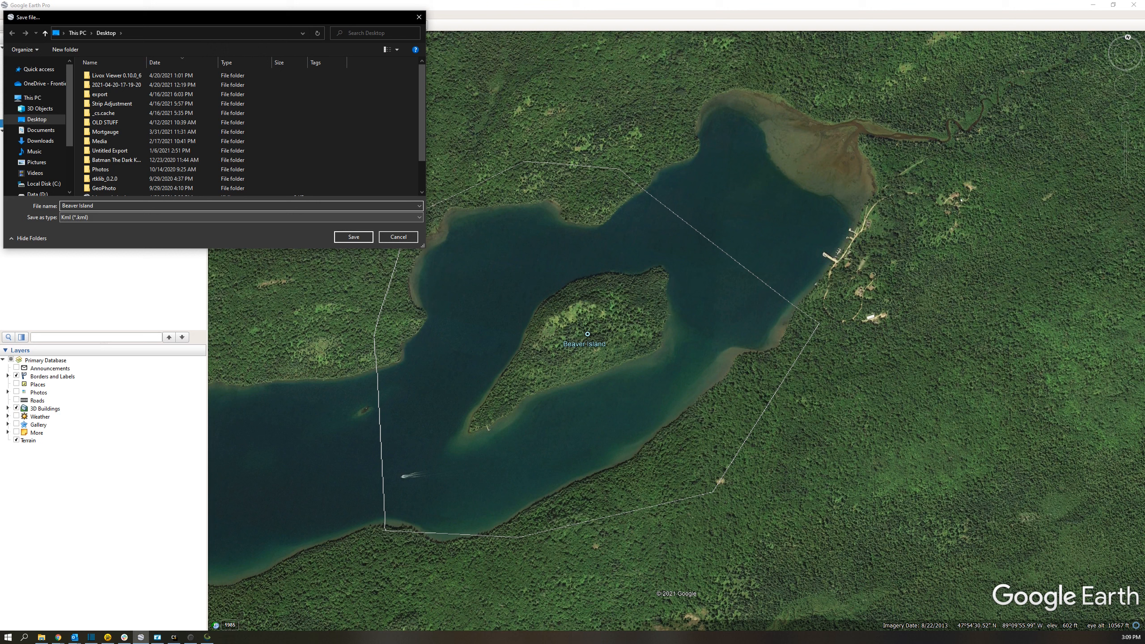
scroll(37, 197, down, 1)
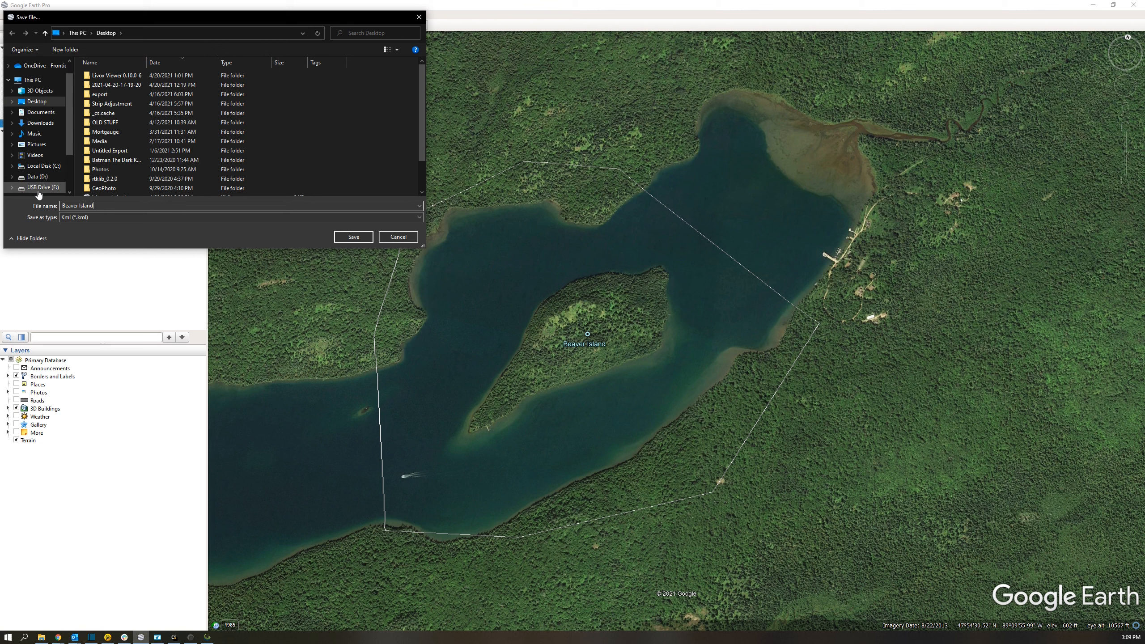
click(40, 187)
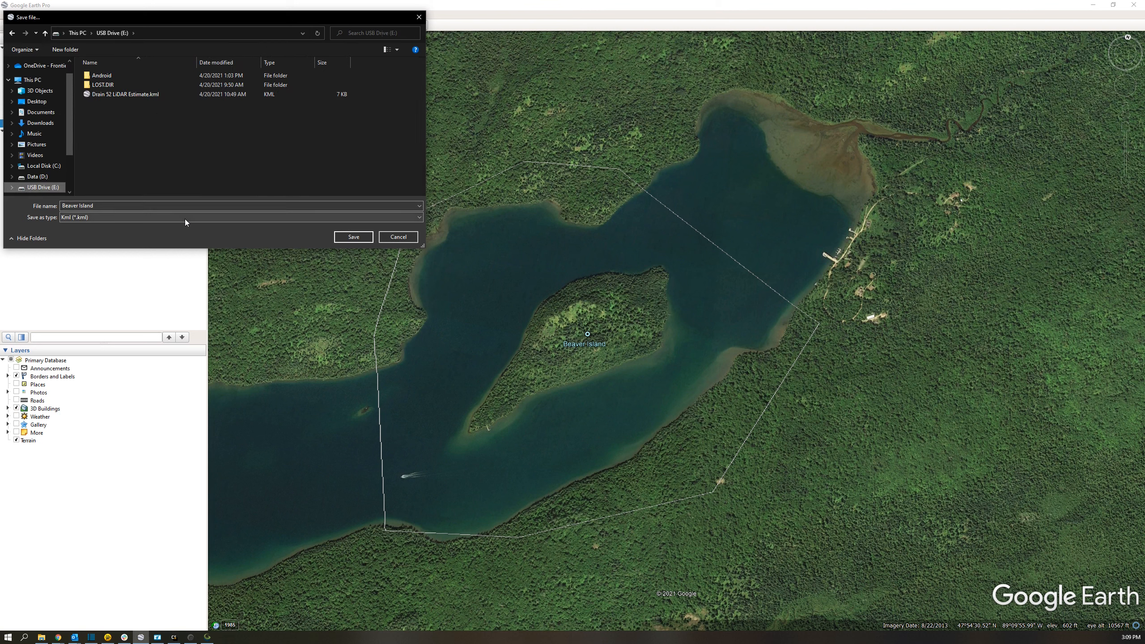
click(348, 237)
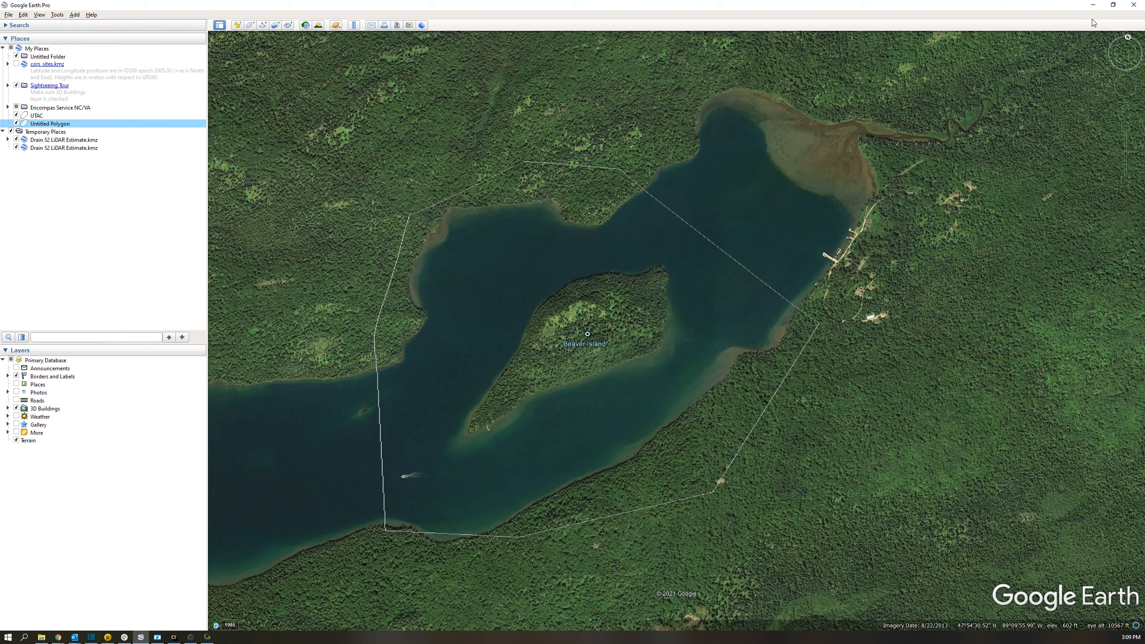
- Switch to Global Mapper and load the Beaver Island.kml file into the empty workspace
click(1093, 5)
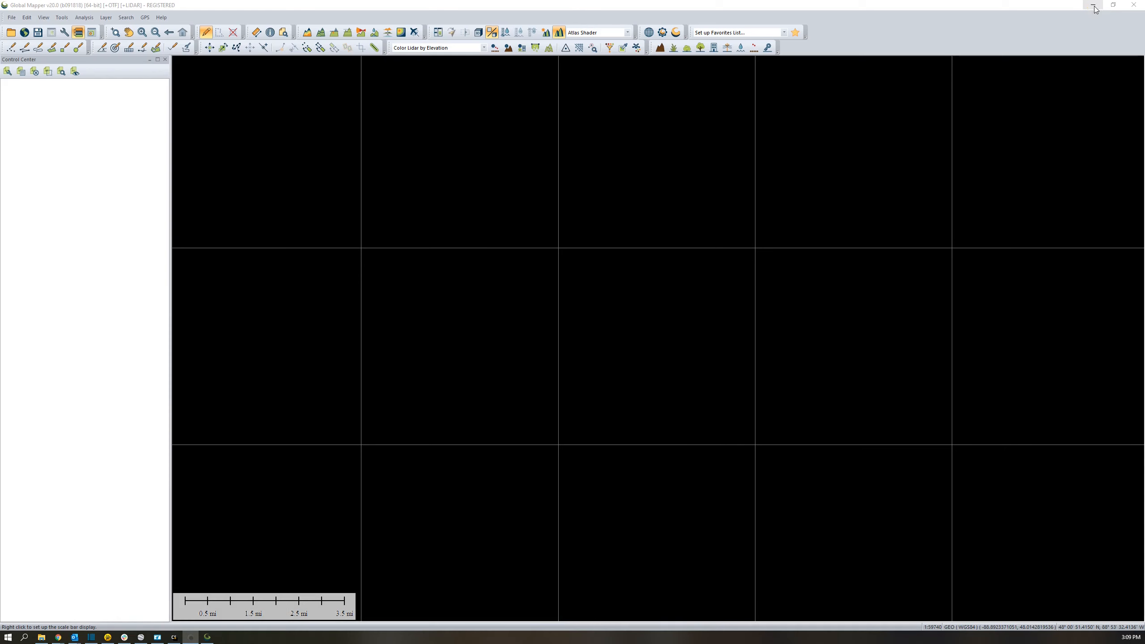
scroll(460, 328, down, 3)
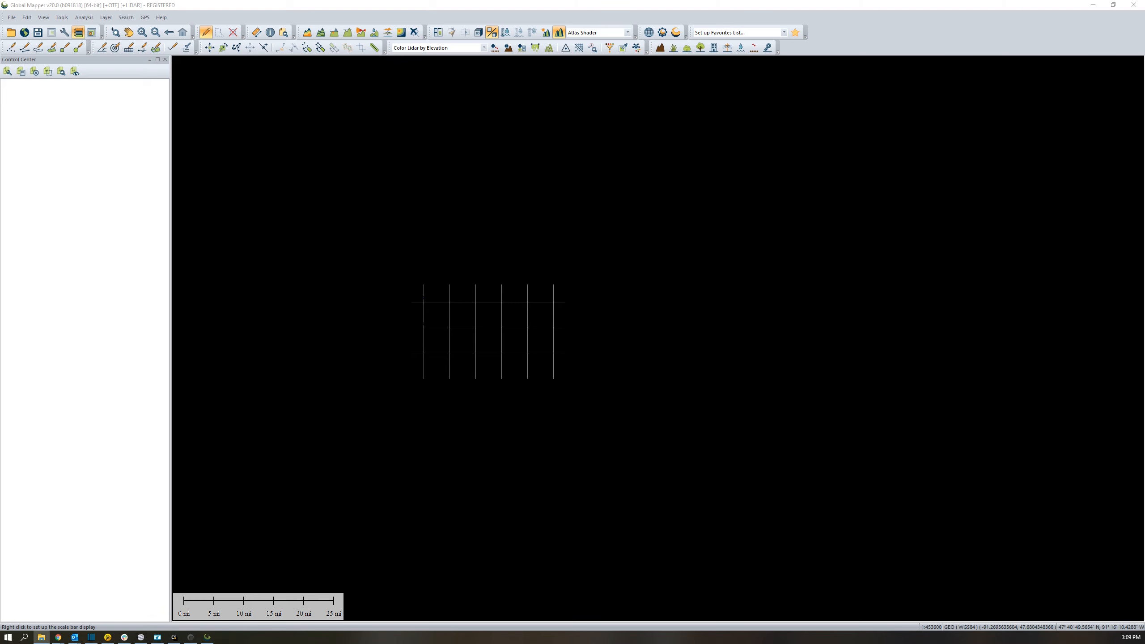
drag(345, 319, 542, 247)
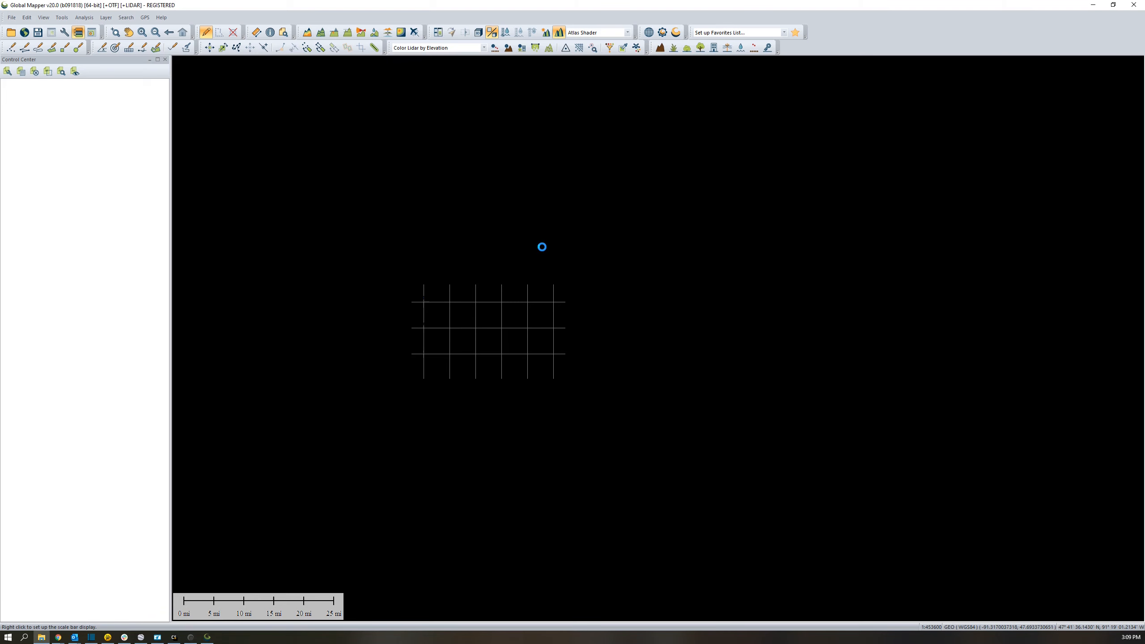
scroll(527, 264, down, 3)
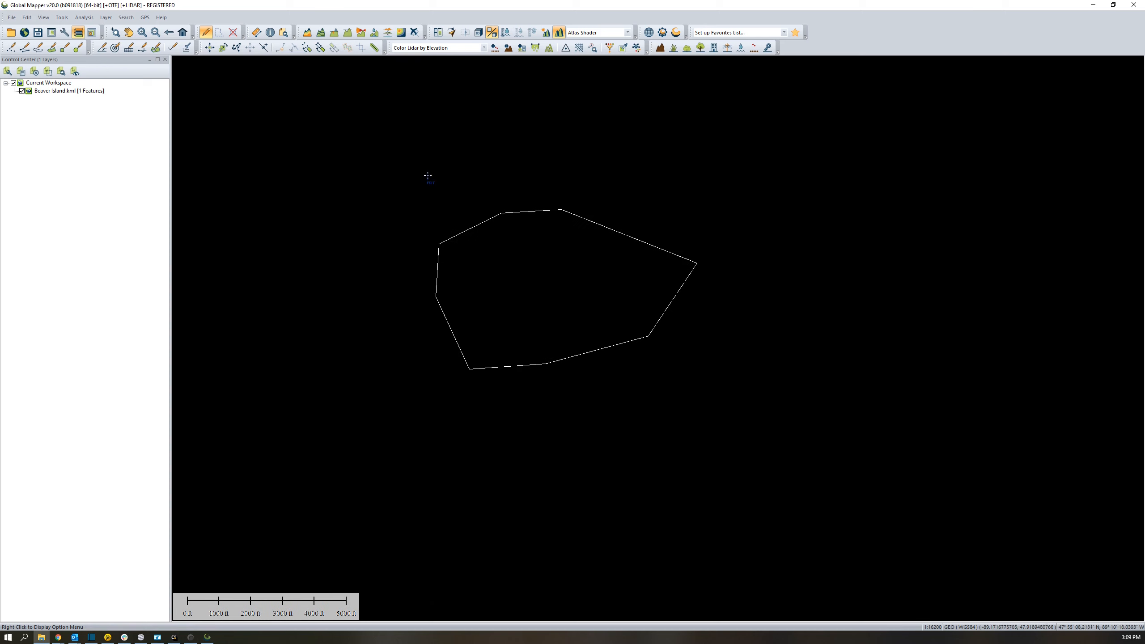
- Add Google Maps Hybrid online imagery covering the current screen bounds around the polygon
drag(366, 159, 414, 187)
click(25, 34)
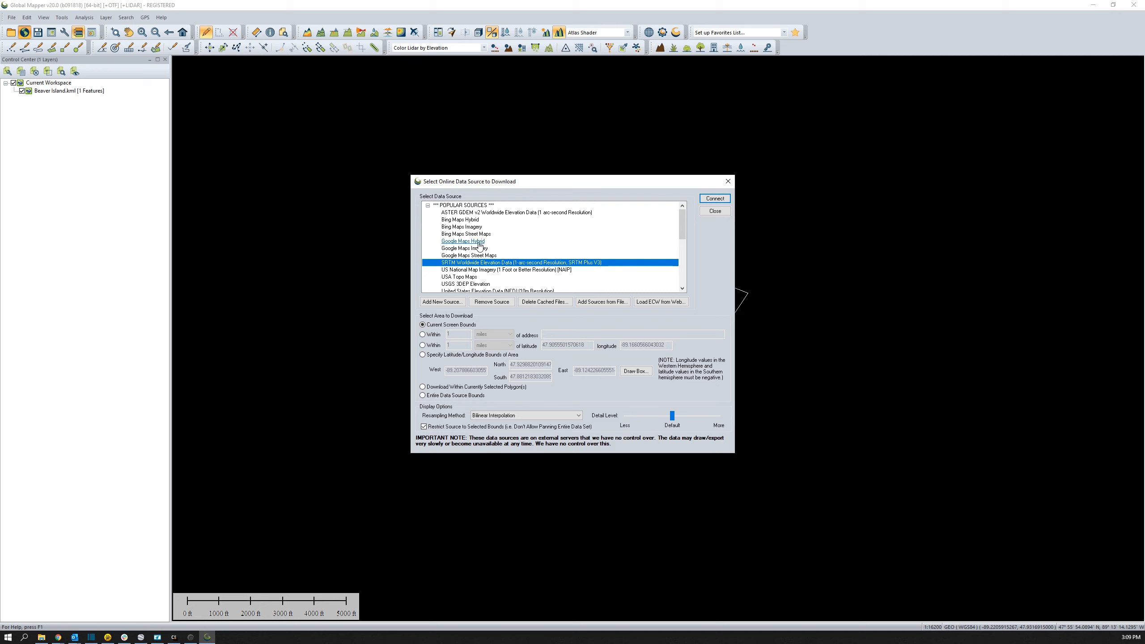
click(465, 241)
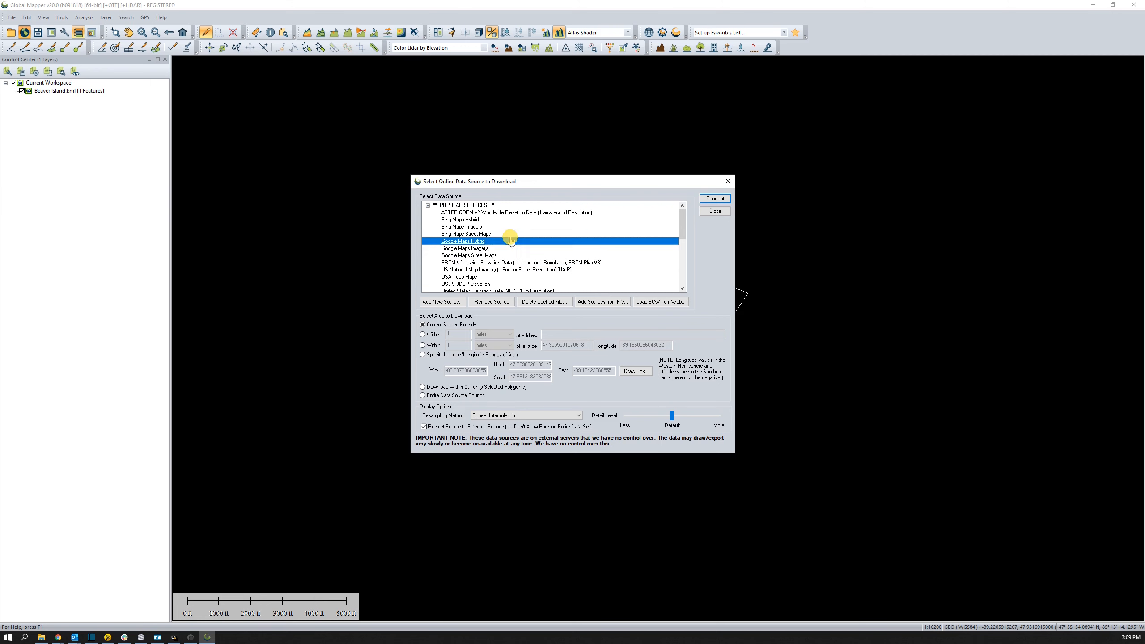
click(716, 198)
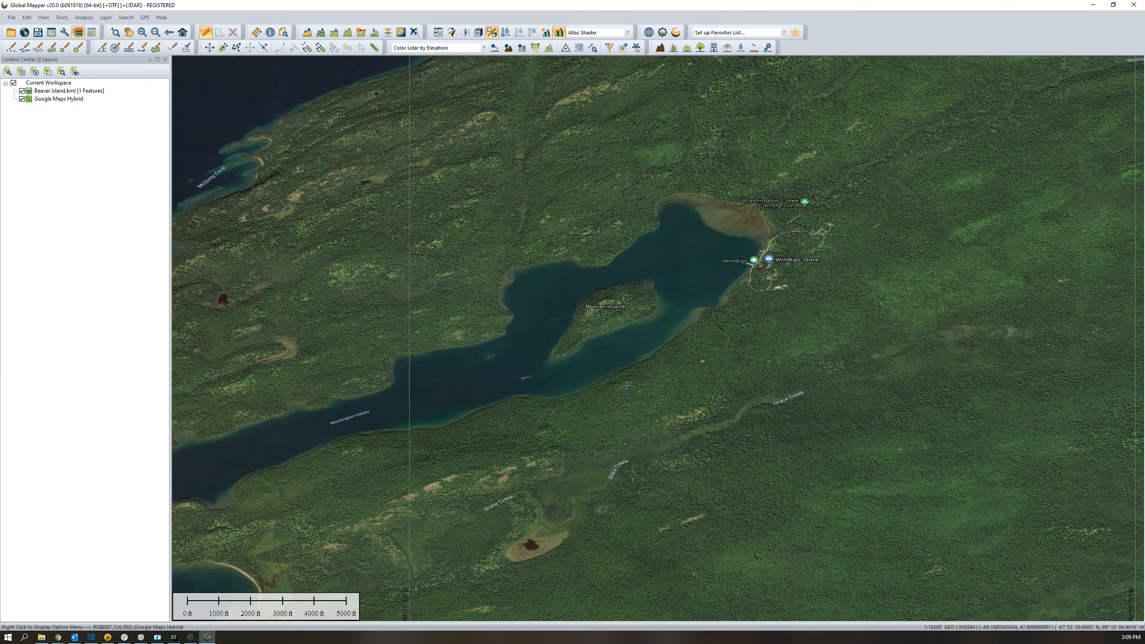
- Move the Beaver Island.kml layer below Google Maps Hybrid in the layer order so the boundary draws over the imagery
scroll(626, 344, up, 2)
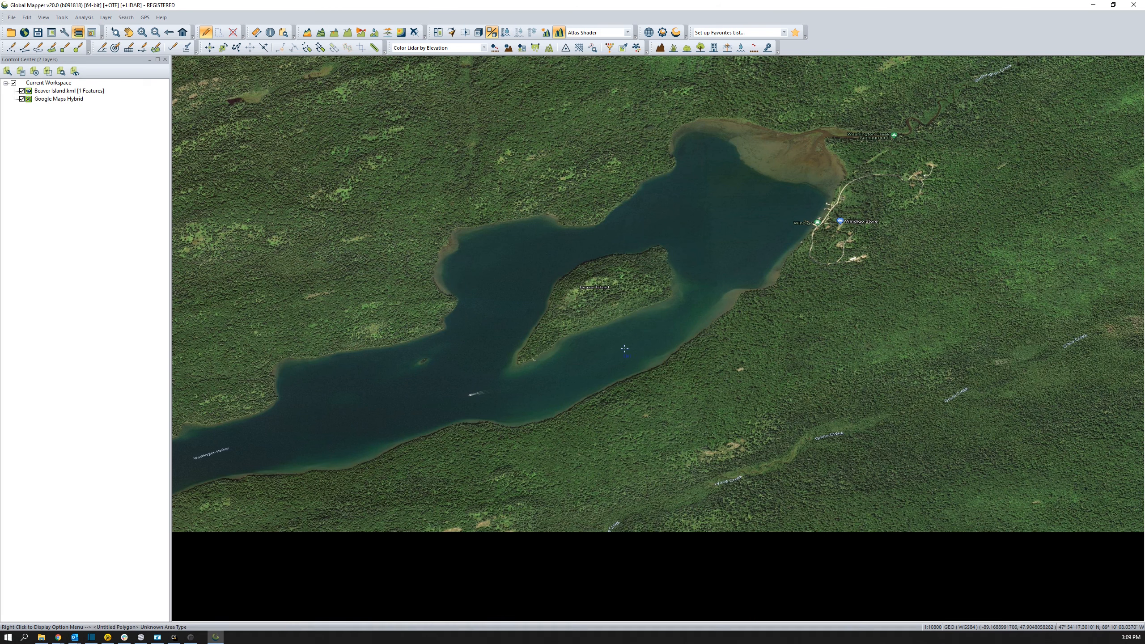
drag(68, 94, 61, 102)
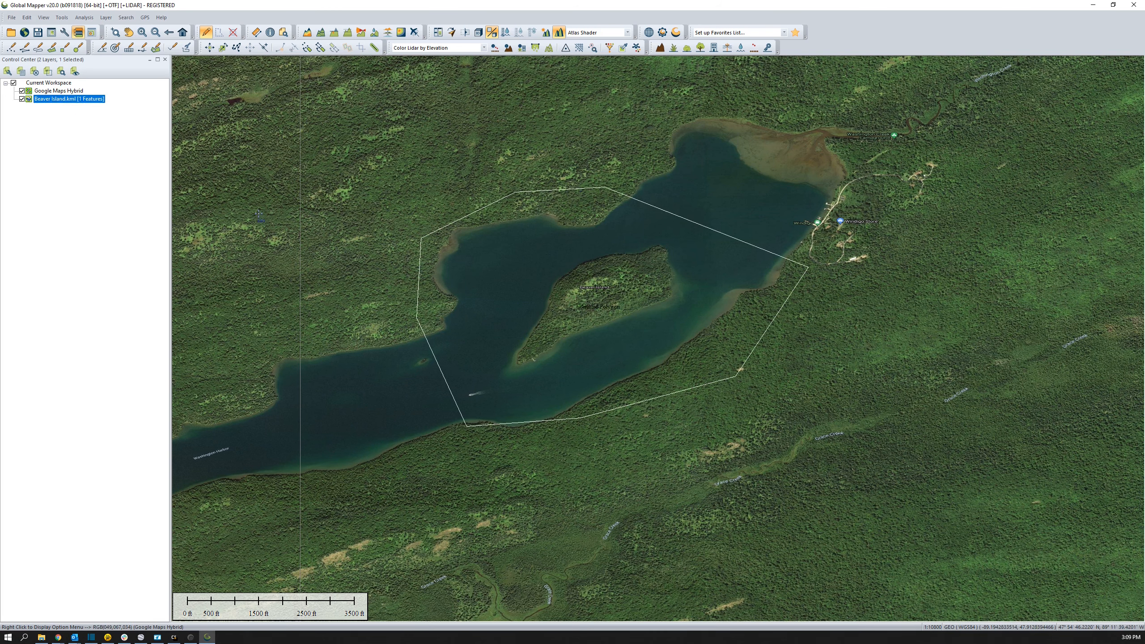
scroll(499, 169, up, 1)
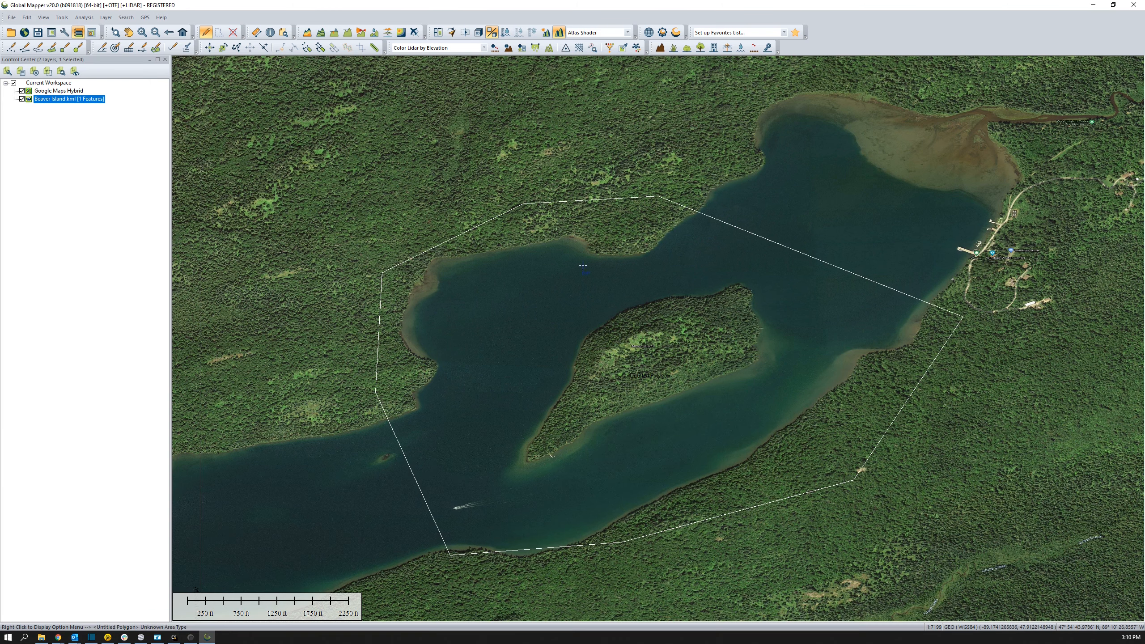
- Add the online SRTM Worldwide Elevation Data (1-arc-second Resolution, SRTM Plus V3) for the current screen bounds
click(25, 32)
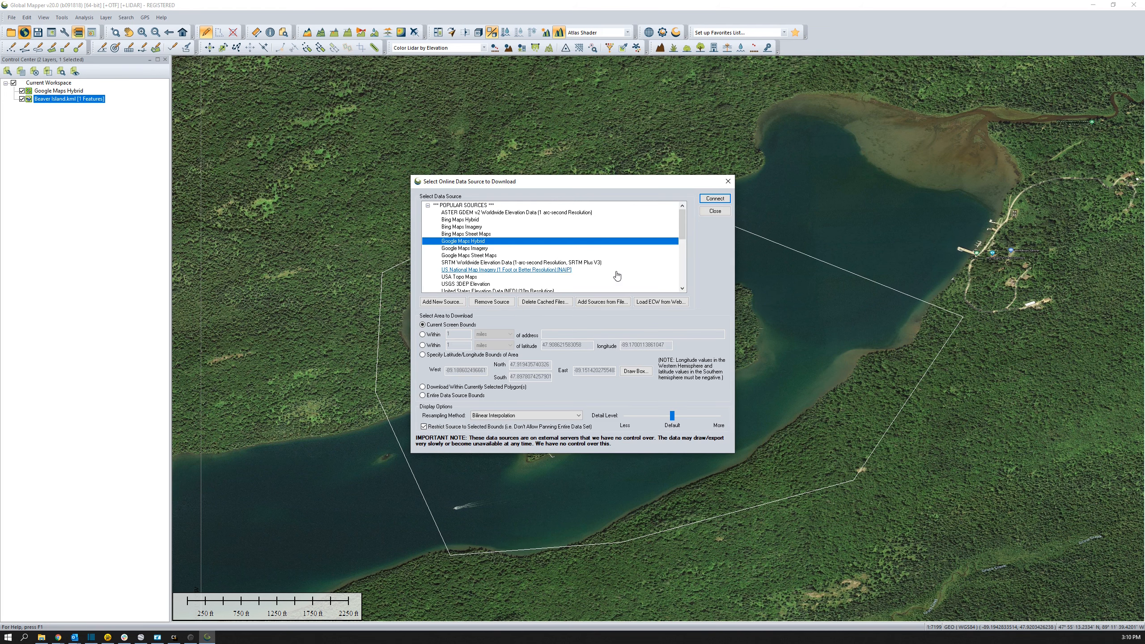
scroll(456, 265, down, 6)
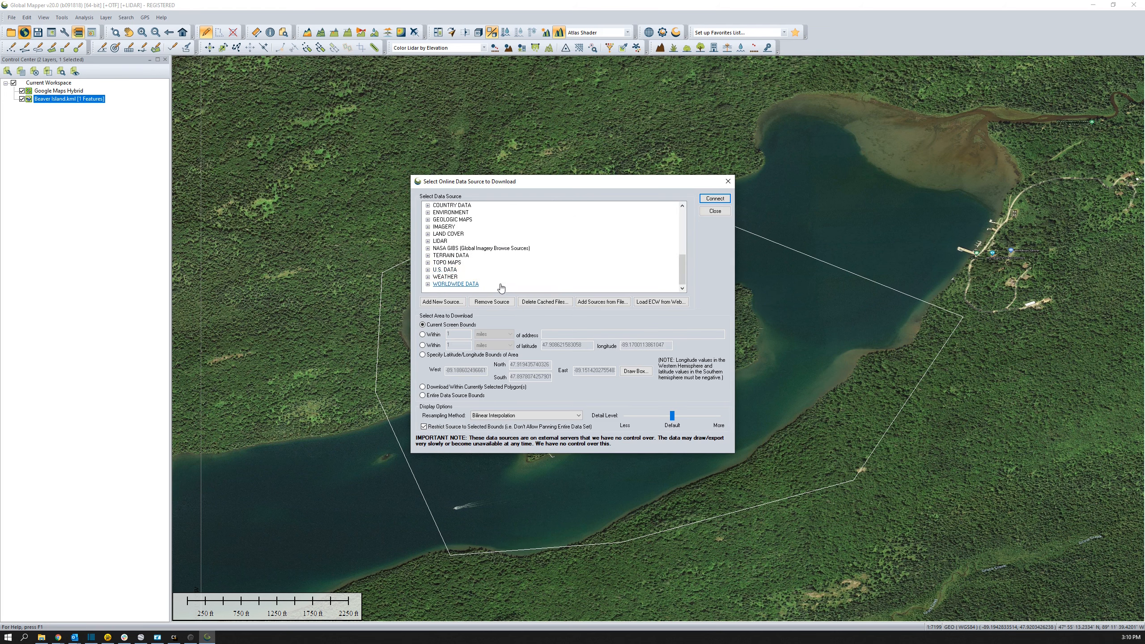
click(427, 256)
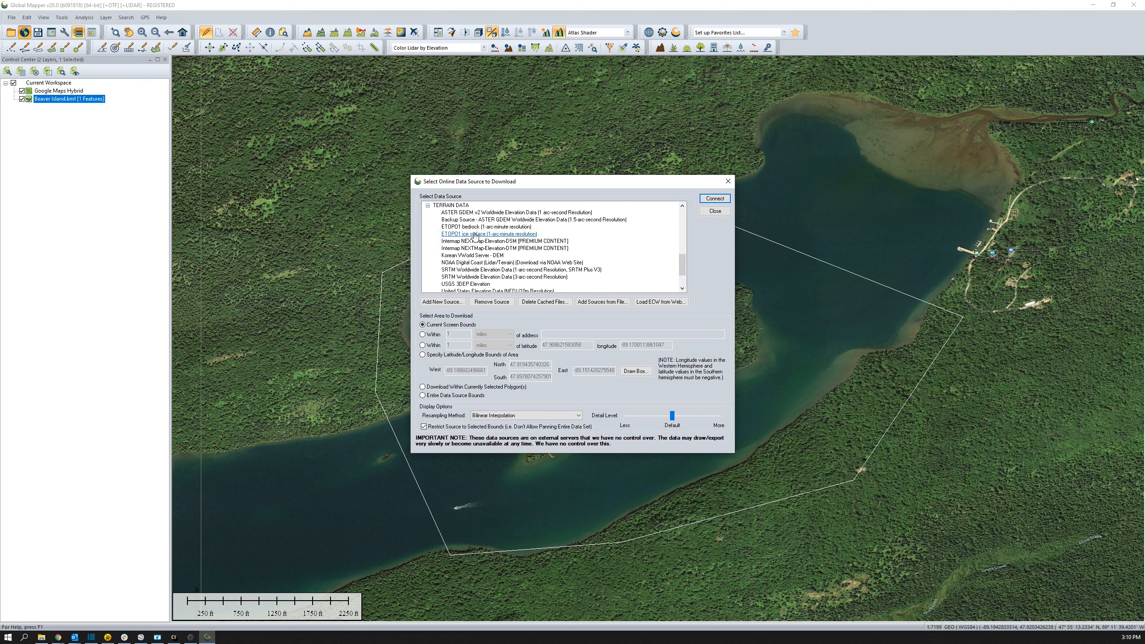
scroll(553, 259, down, 1)
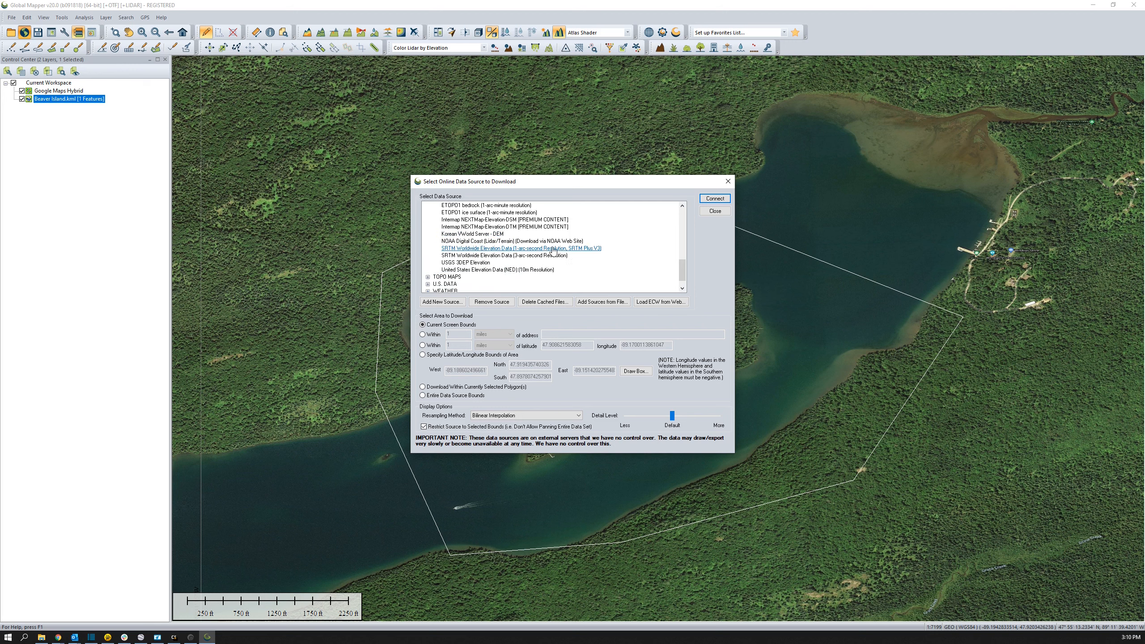
click(569, 249)
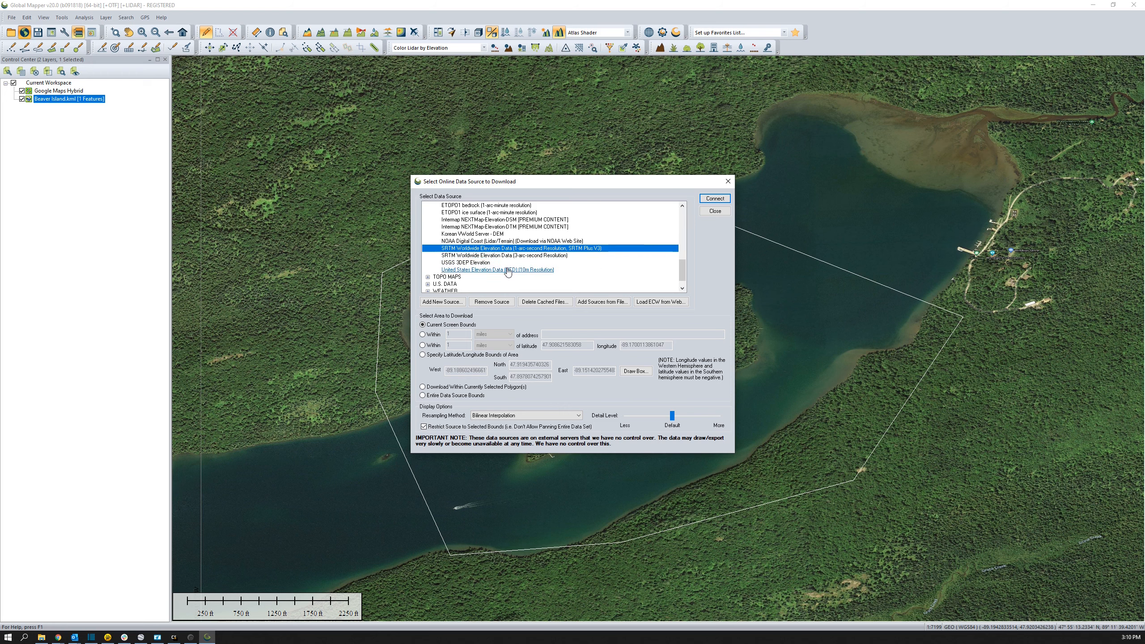
scroll(606, 263, up, 10)
click(567, 262)
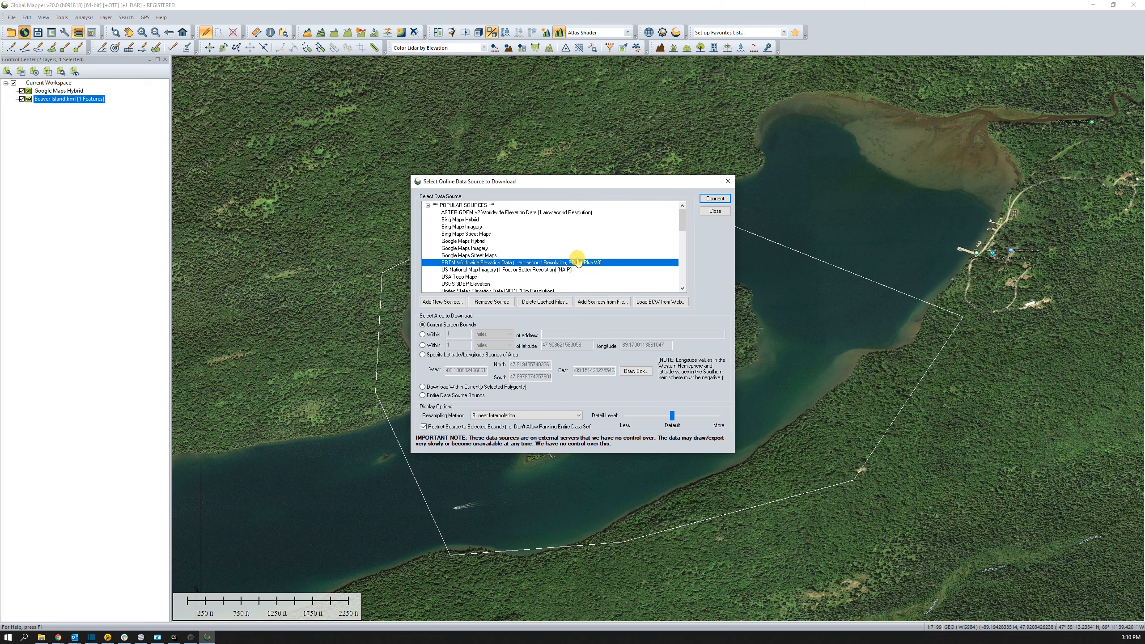
click(715, 199)
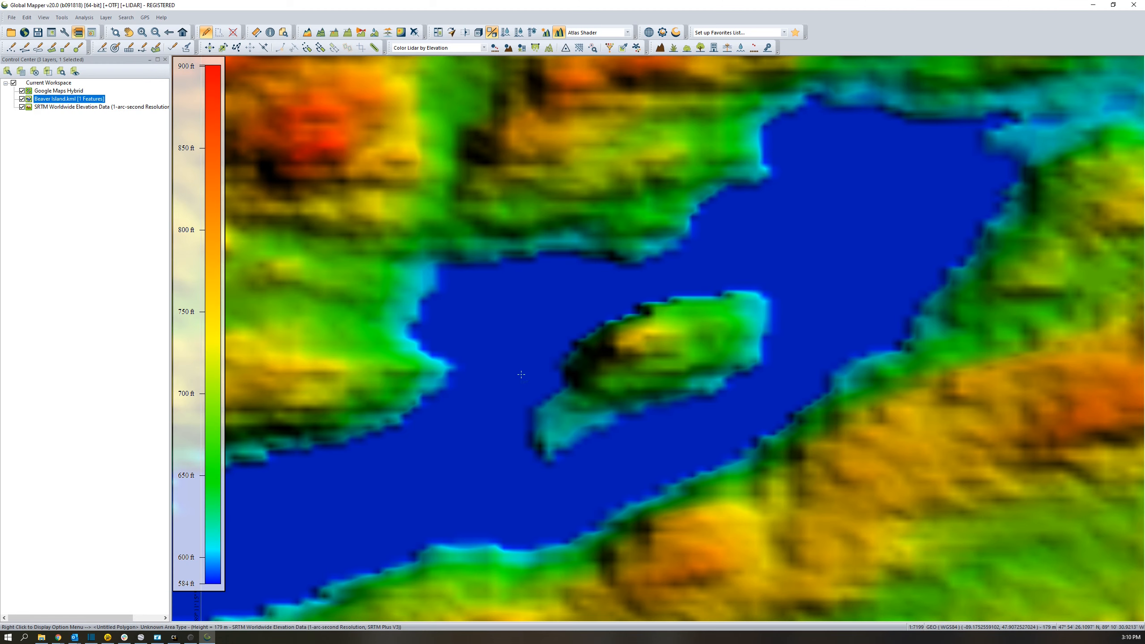
- Hide the Google Maps Hybrid and Beaver Island.kml layers, leaving only the SRTM Worldwide Elevation Data layer displayed
scroll(521, 374, down, 2)
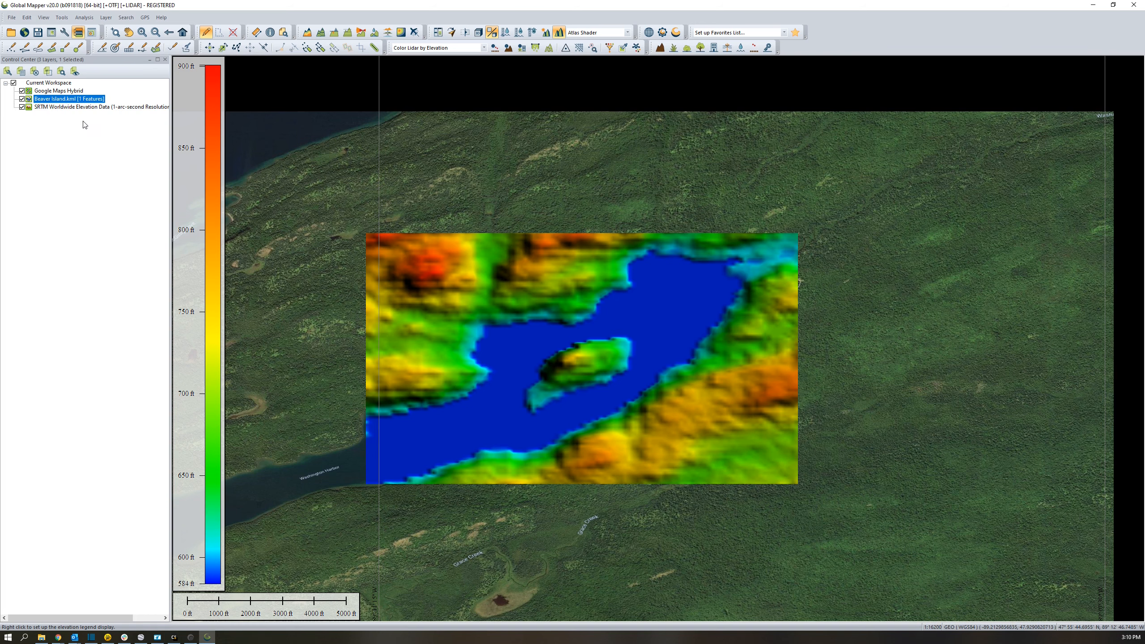
click(22, 91)
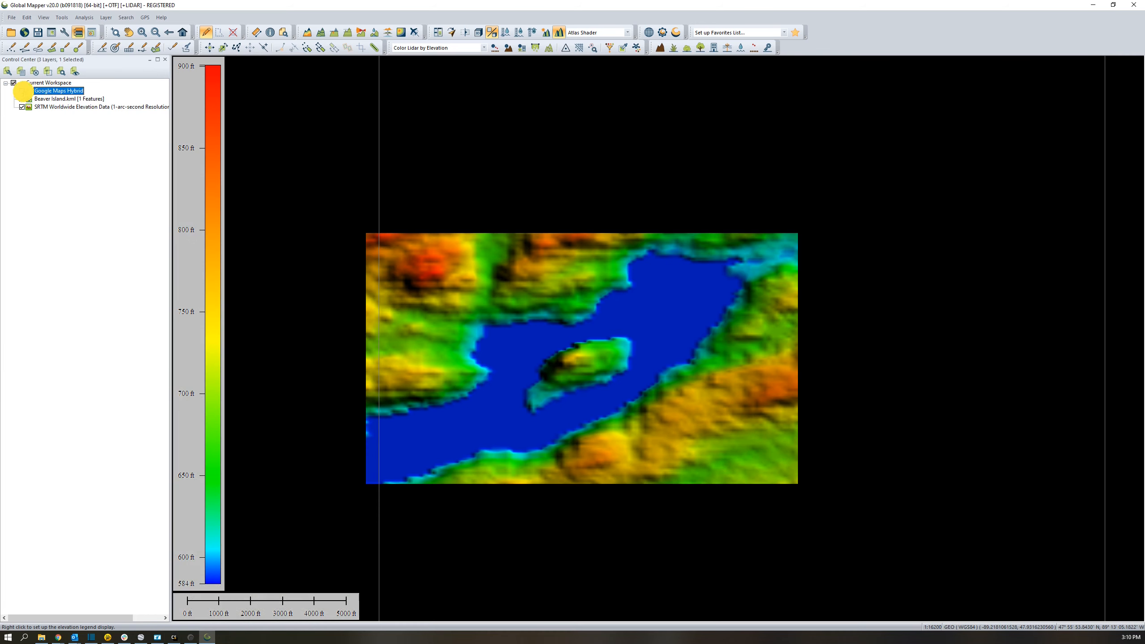
click(11, 18)
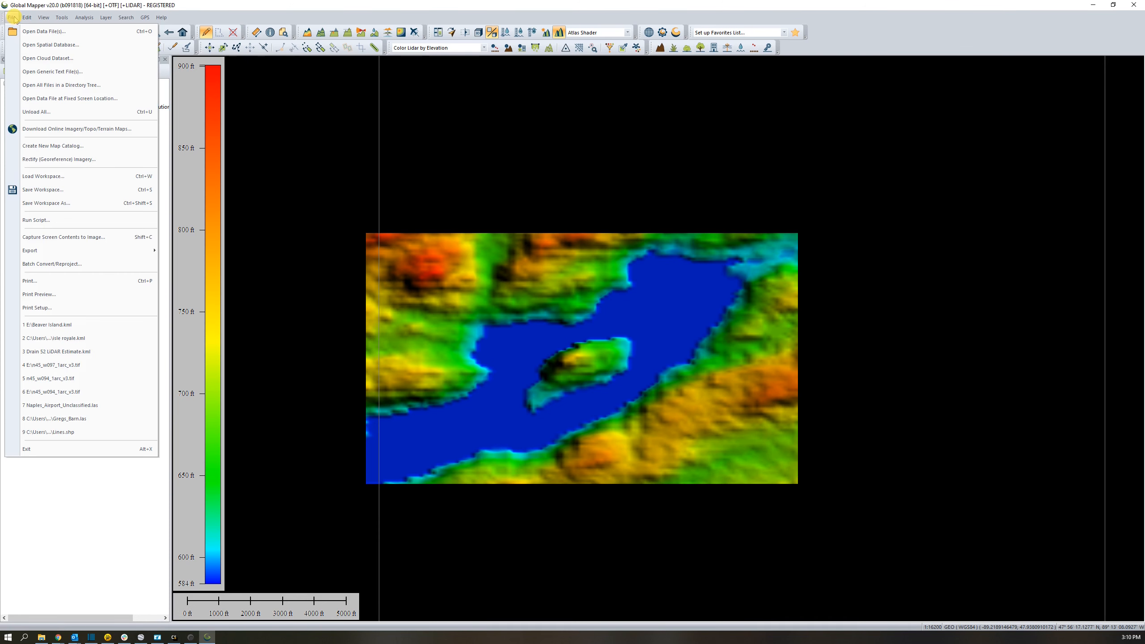
mouse_move(122, 250)
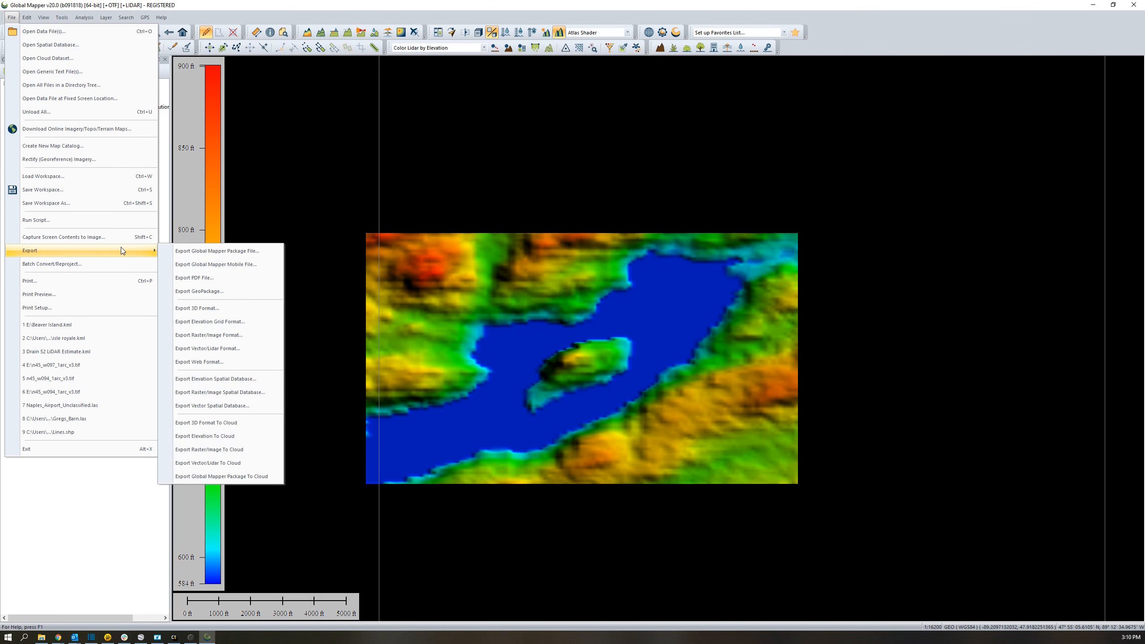
click(120, 470)
click(23, 98)
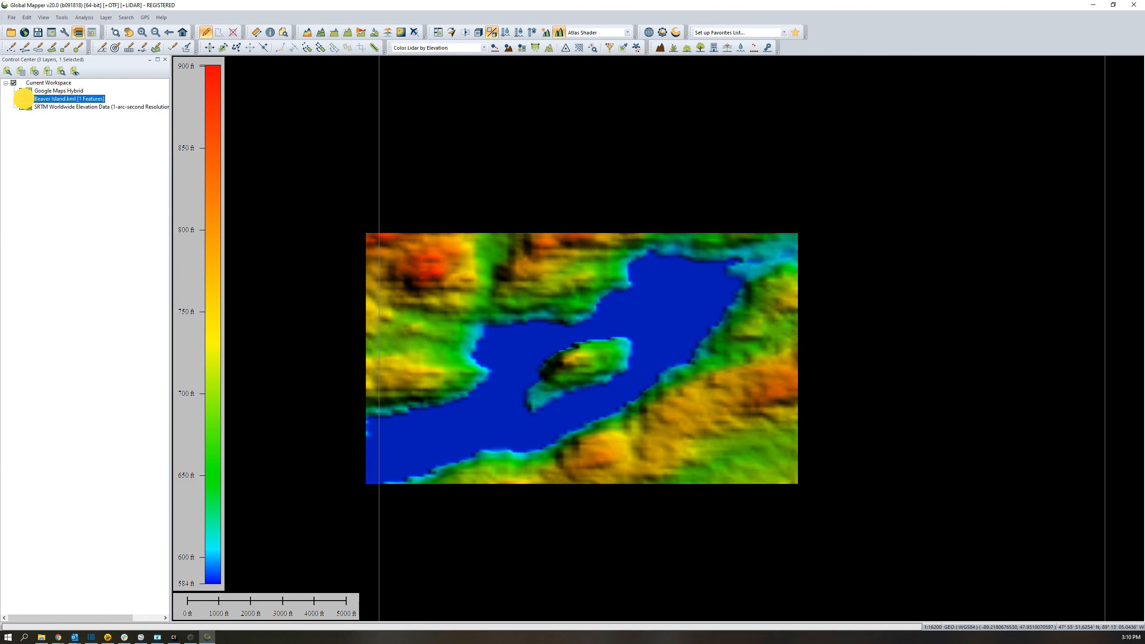
- Set up a raster/image export in GeoTIFF format, keeping the 24-bit RGB file type and the All Loaded Data export bounds
click(11, 17)
click(137, 250)
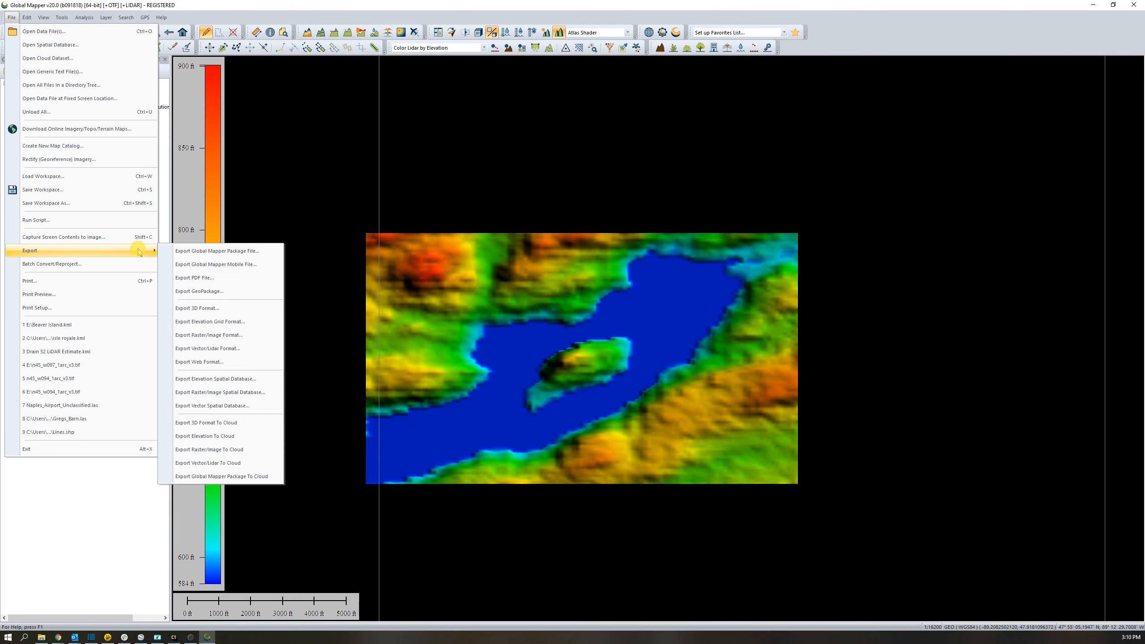
click(201, 339)
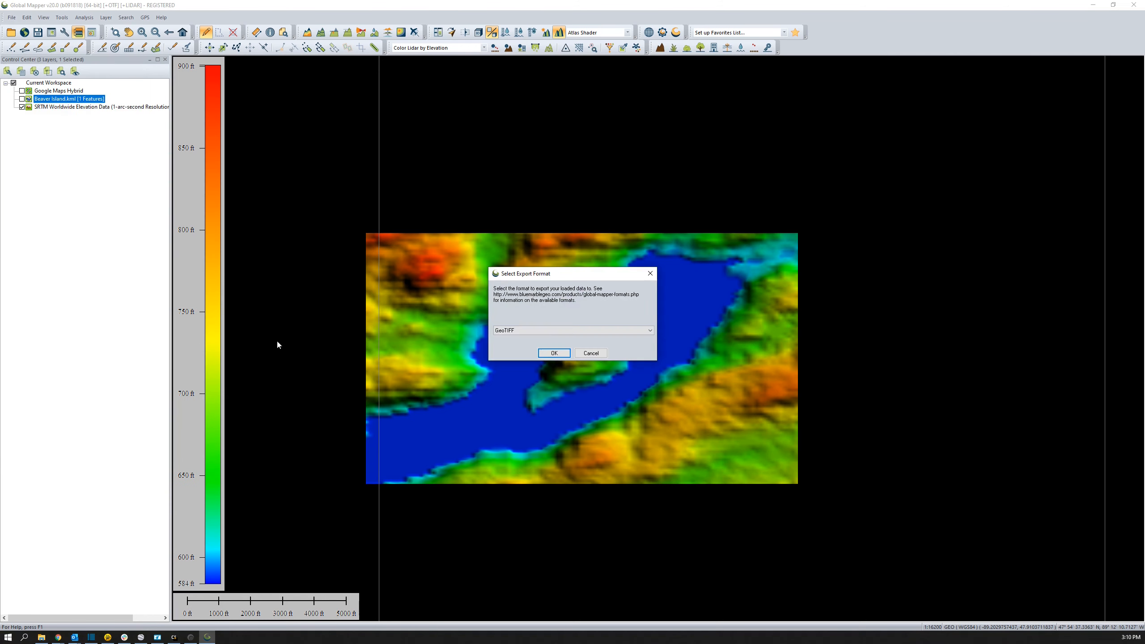
click(553, 353)
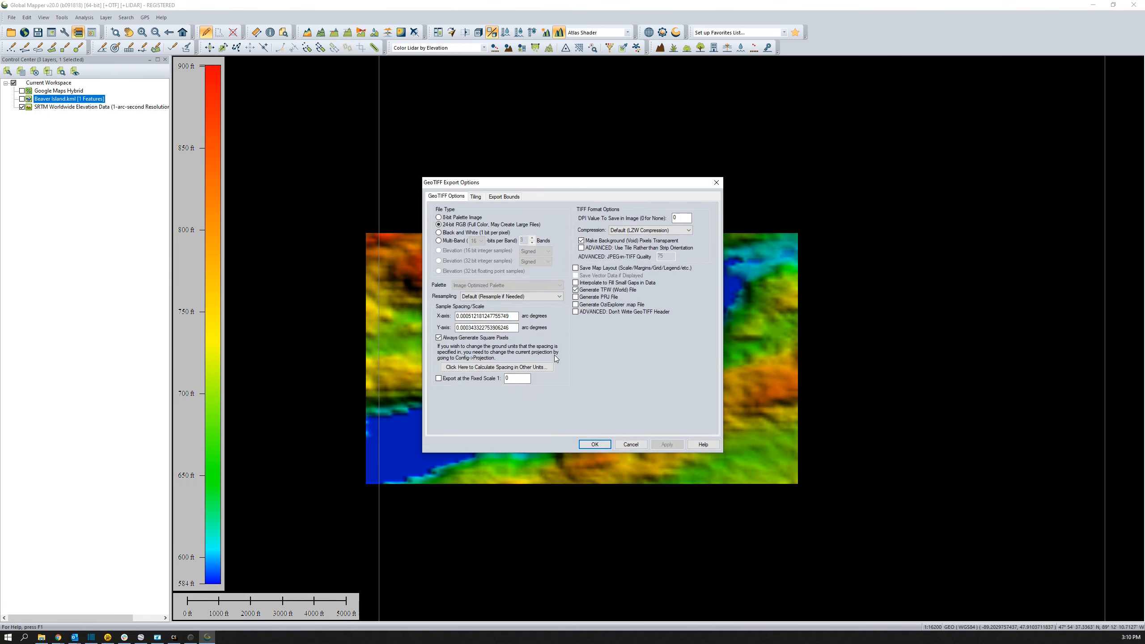
click(504, 197)
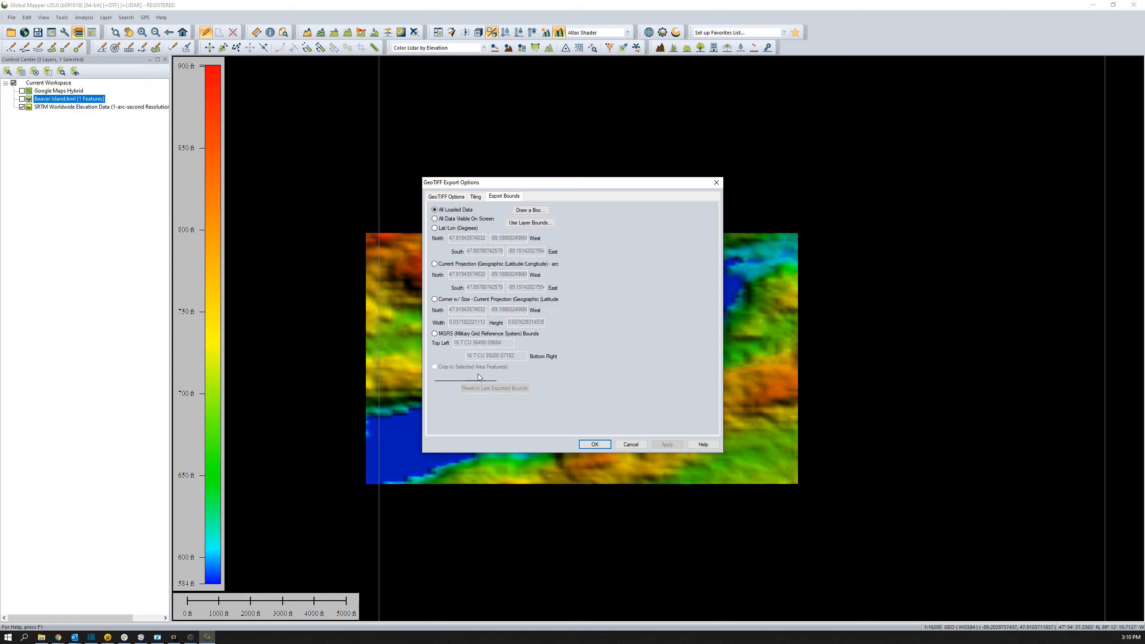
click(475, 196)
click(447, 197)
click(504, 197)
click(447, 197)
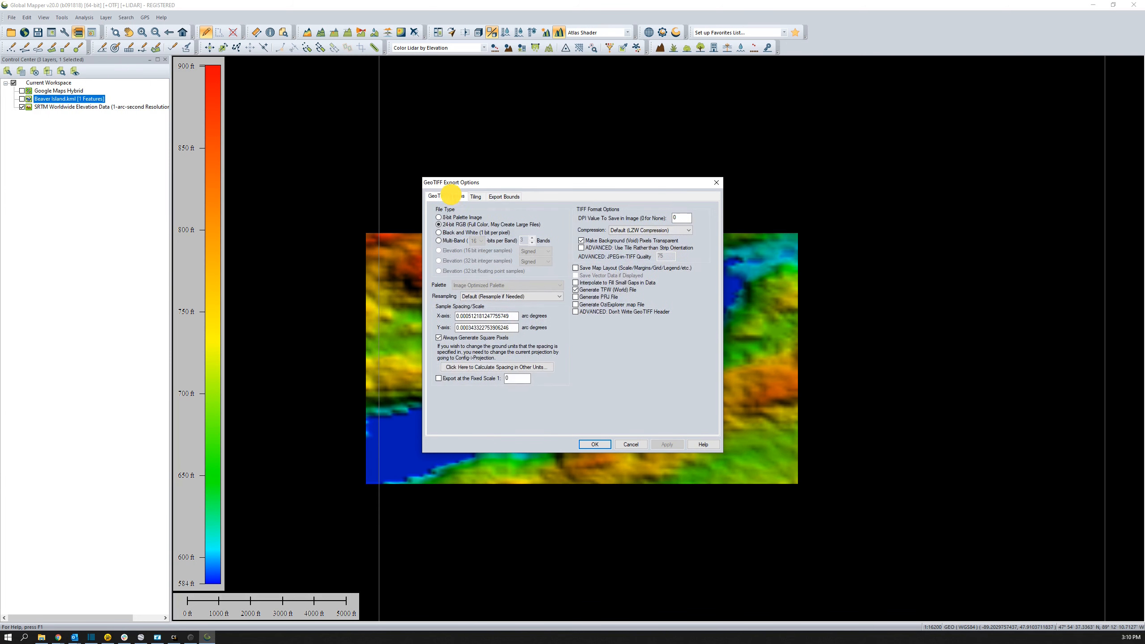
drag(634, 177, 253, 194)
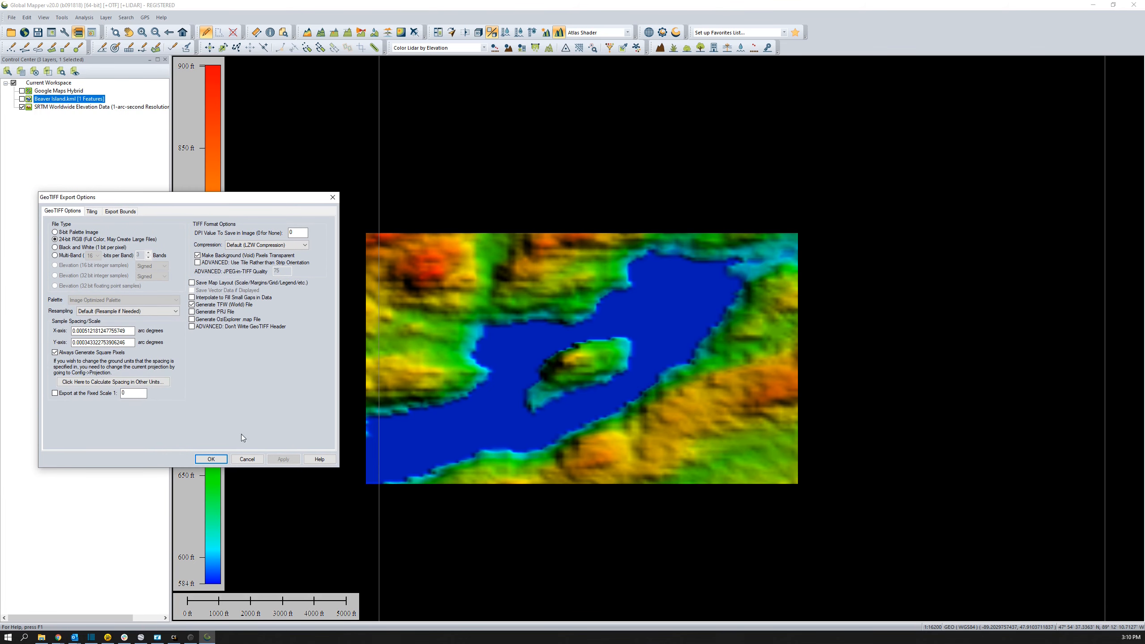
click(210, 459)
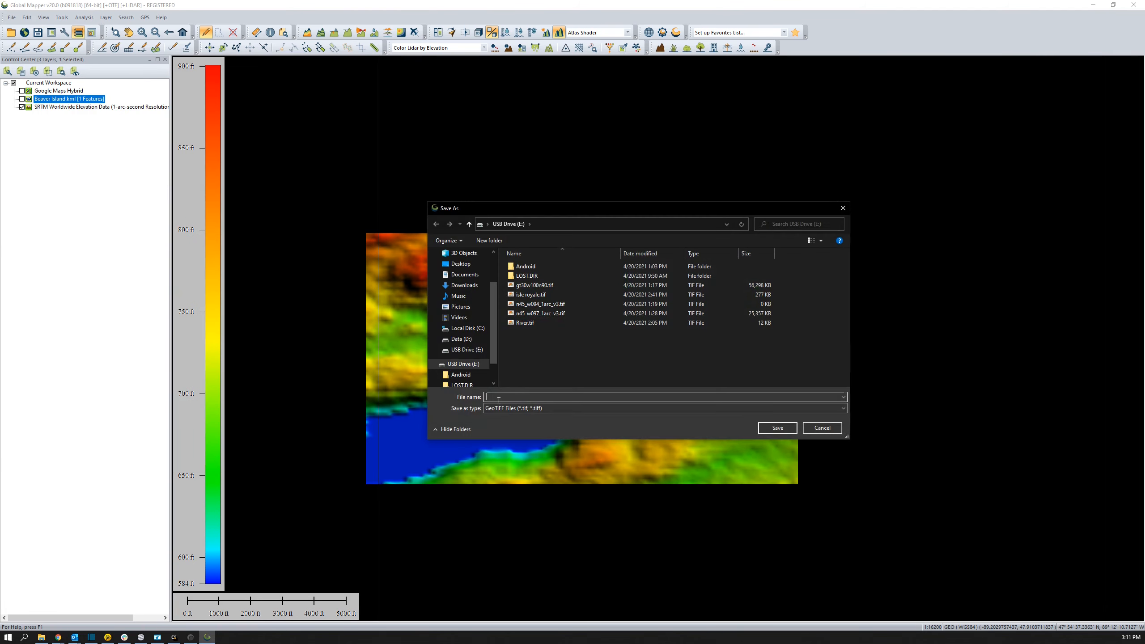
- Save the GeoTIFF export as isle royale.tif on USB Drive (E:), overwriting the existing file of that name
click(580, 365)
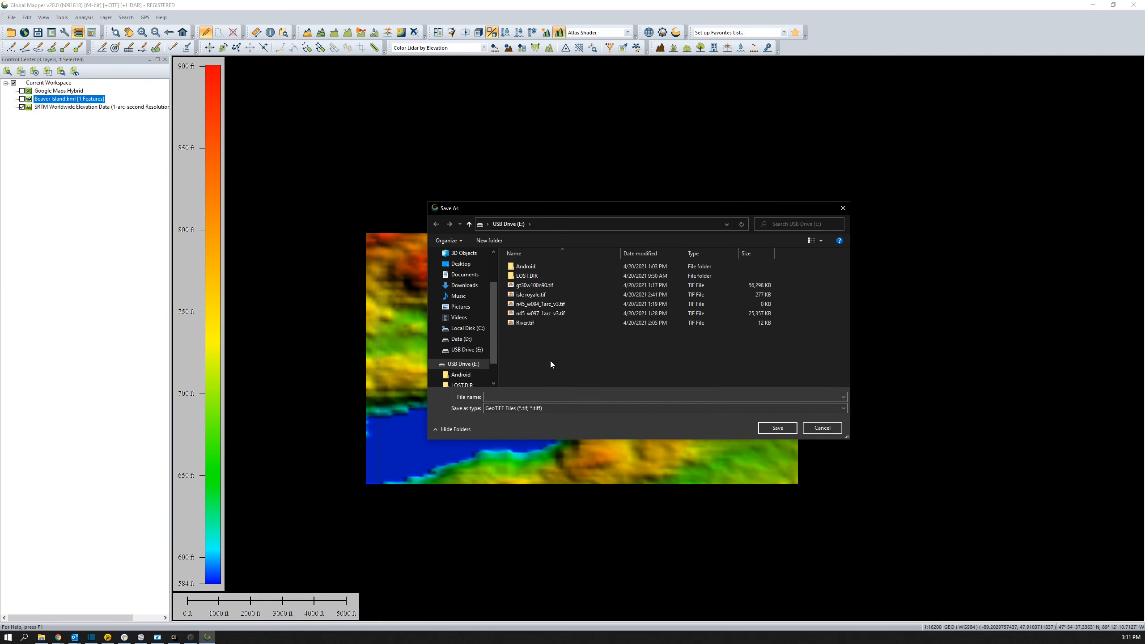
click(569, 294)
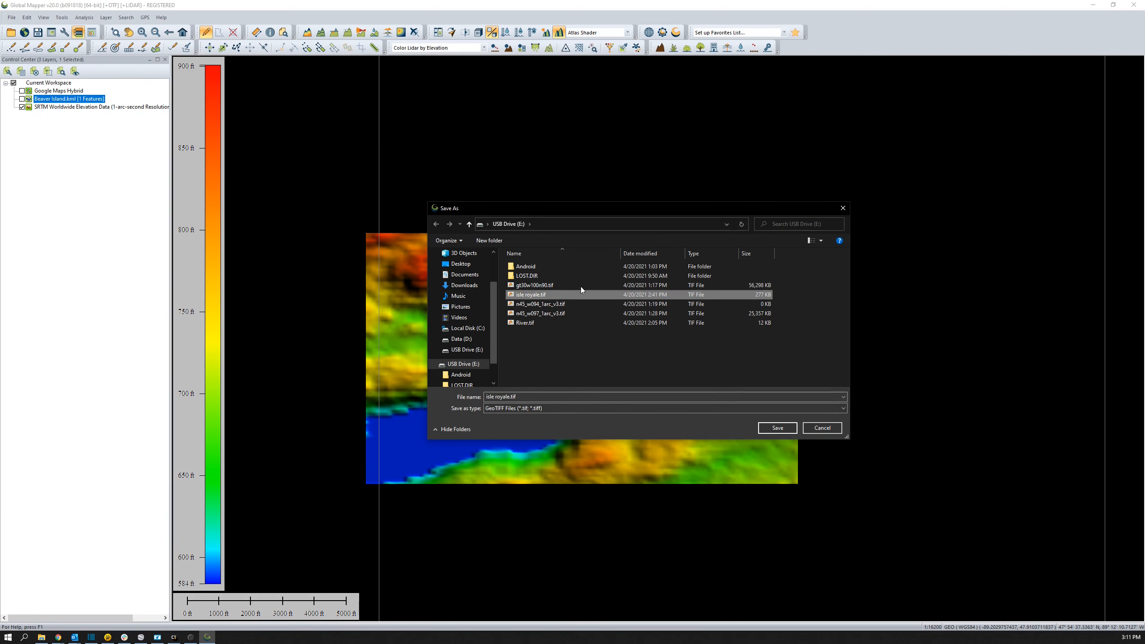
click(775, 428)
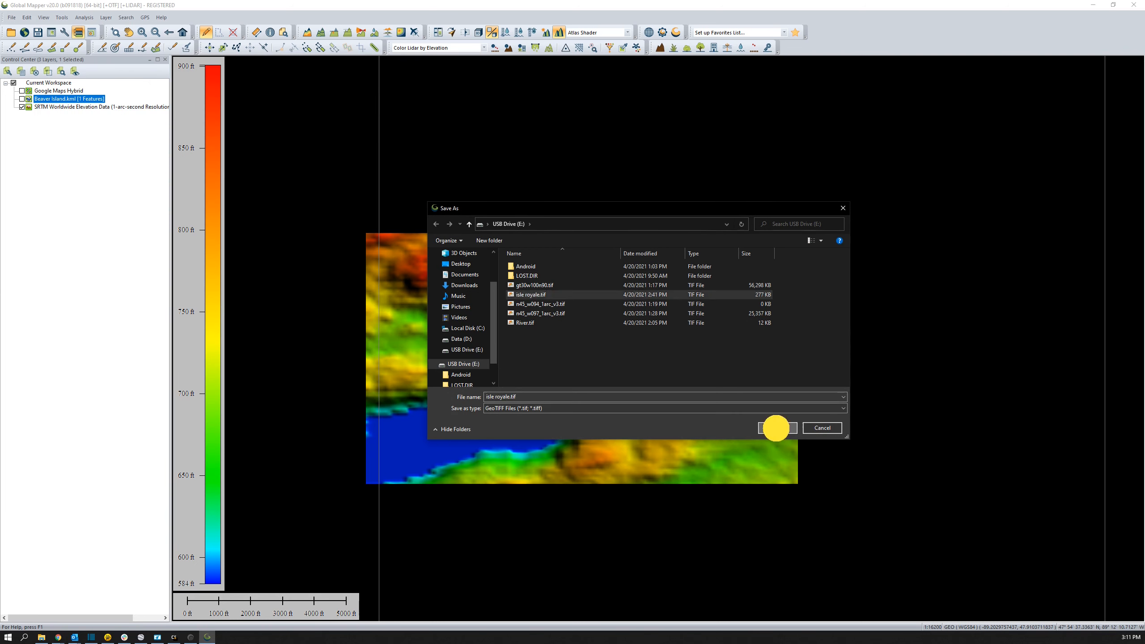
click(598, 322)
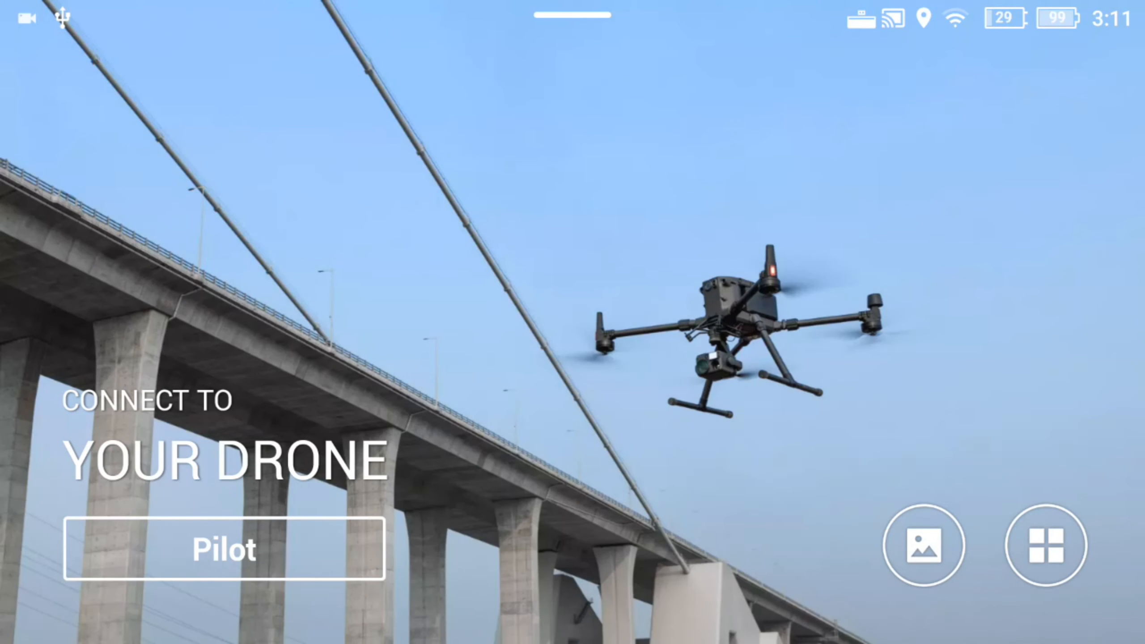
- Switch to DJI Pilot on the remote controller and create a new Mapping route under Mission Flight
click(224, 547)
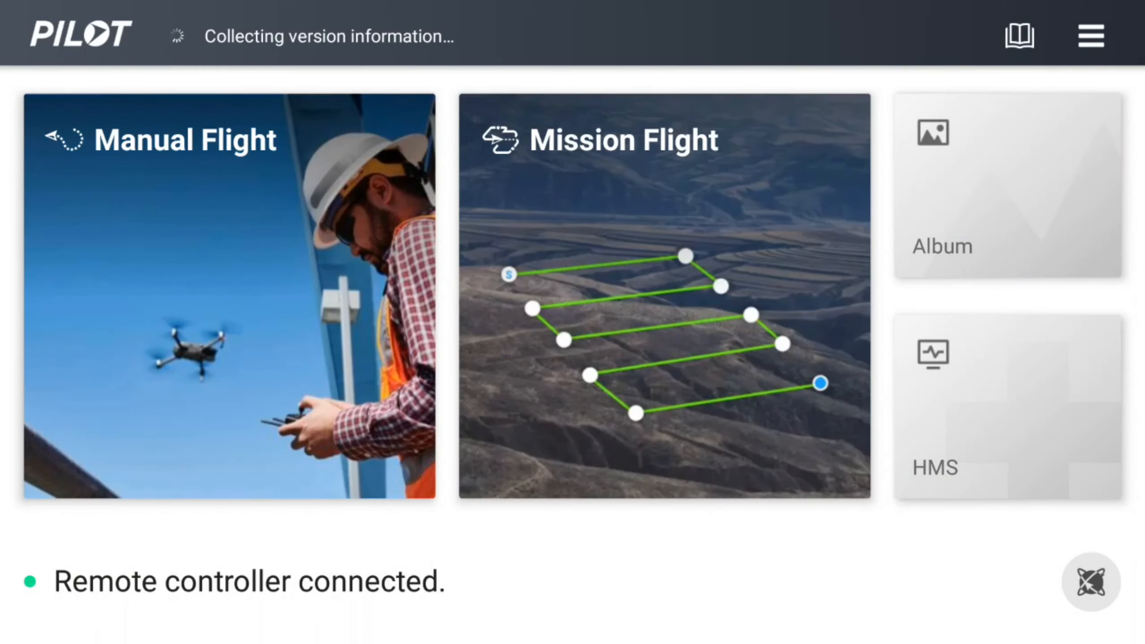
click(665, 296)
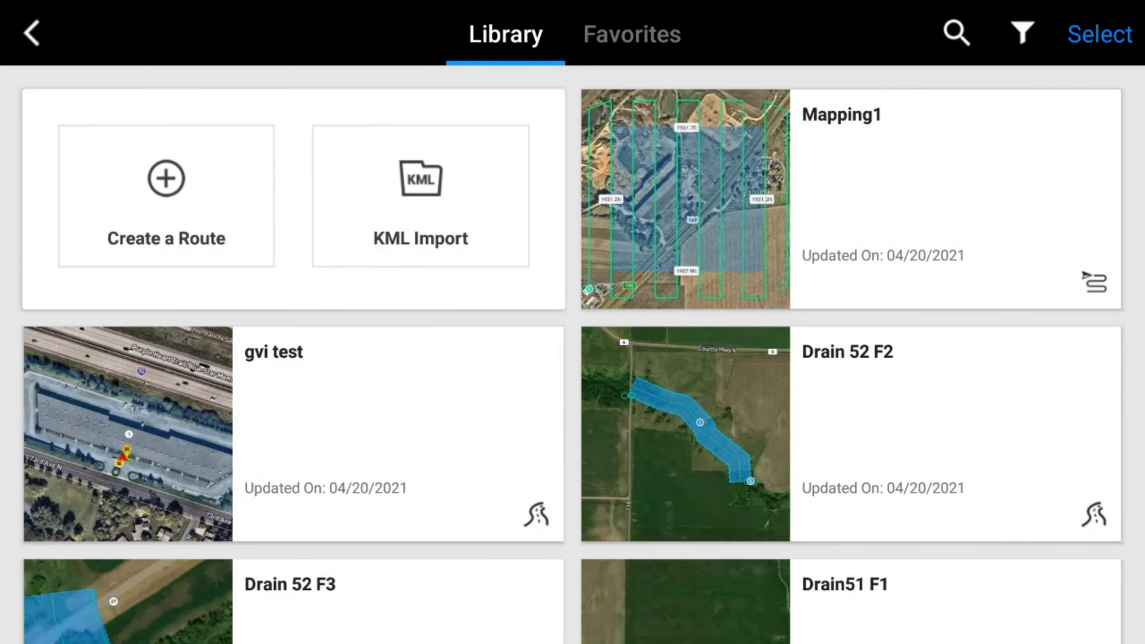
click(166, 196)
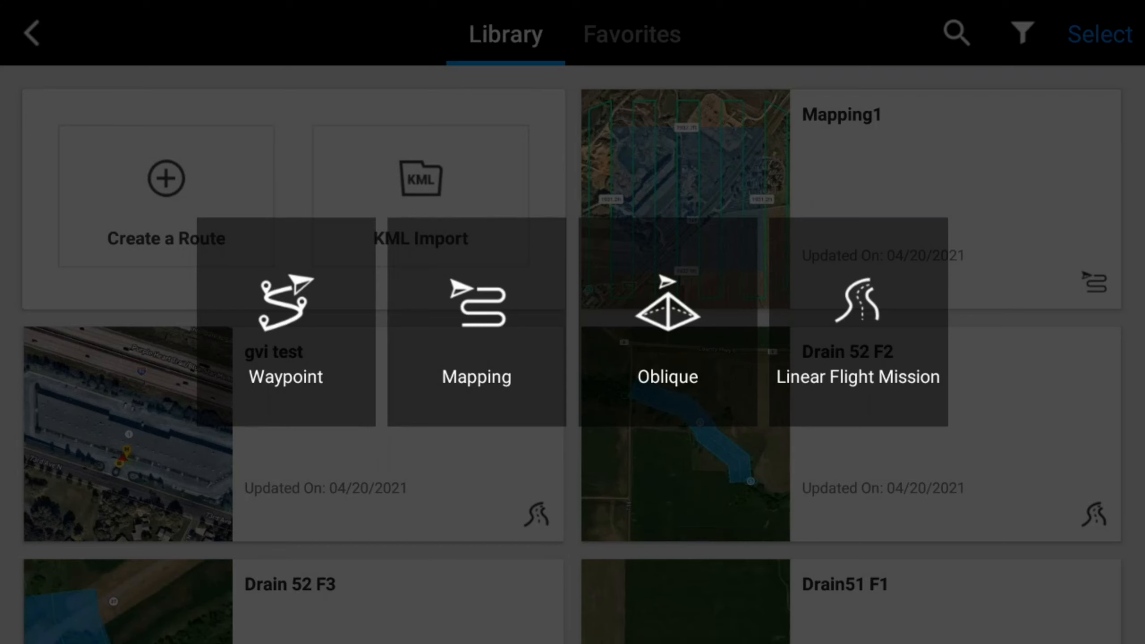
click(476, 316)
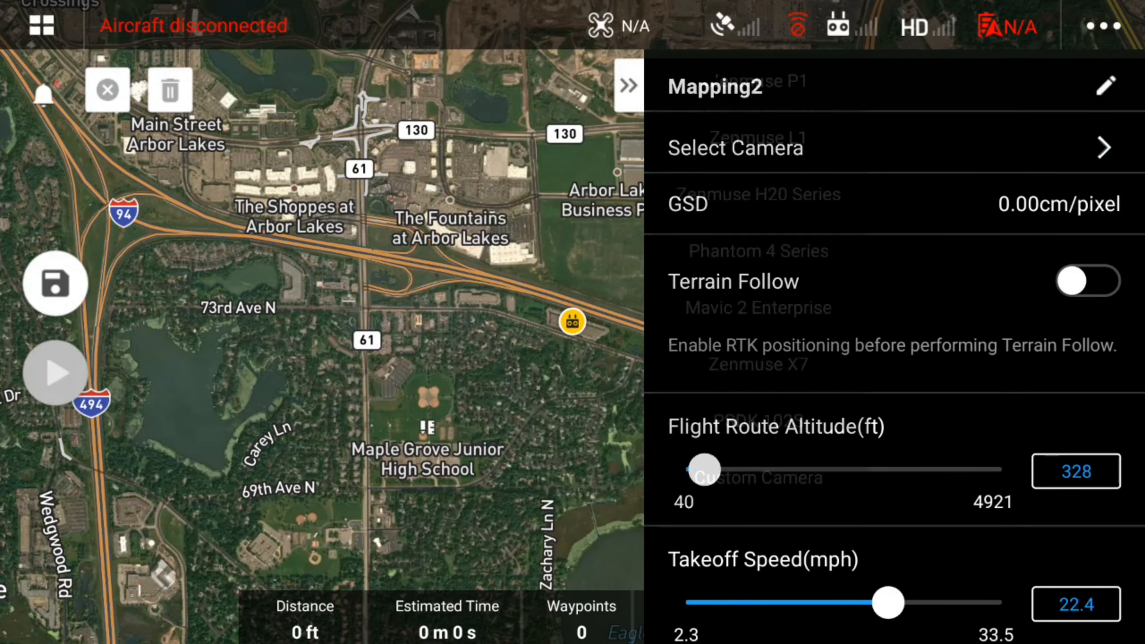
- Set the camera of the Mapping2 mission to Zenmuse L1 LIDAR
click(736, 148)
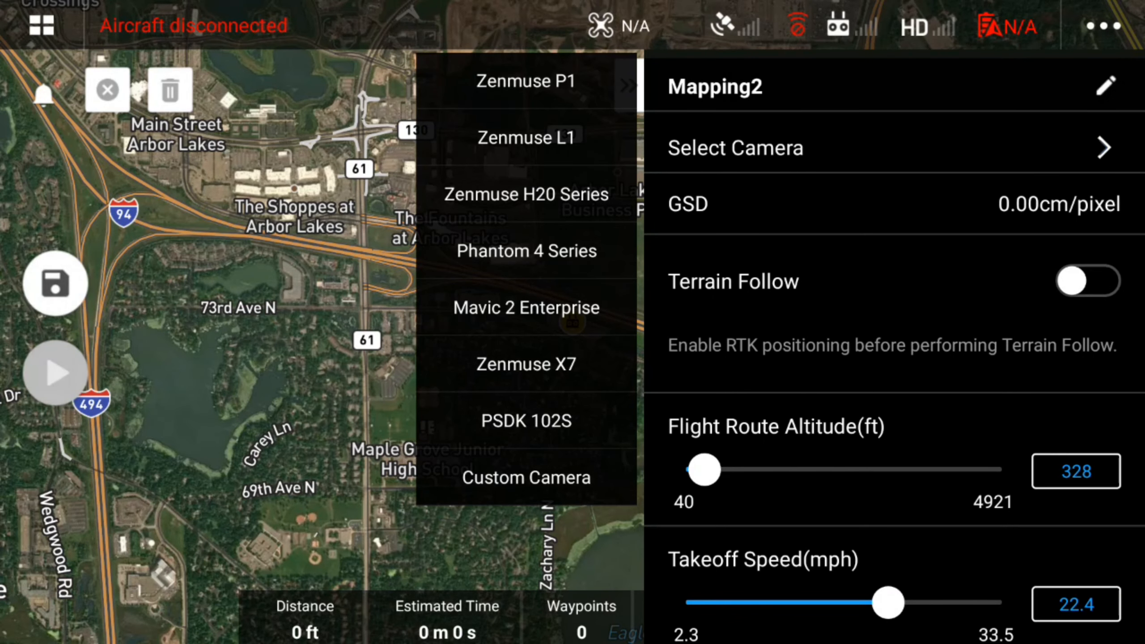
click(526, 138)
click(314, 166)
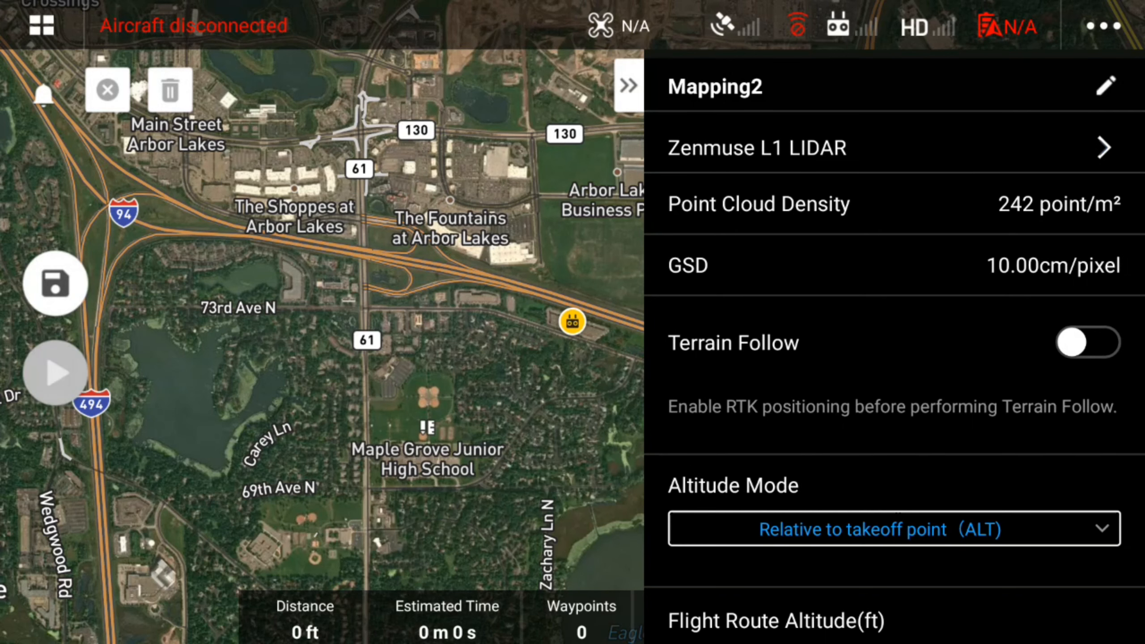
- Enable Terrain Follow for the mission and delete the old isle royale entry from the DSM files
click(1088, 342)
scroll(895, 361, down, 3)
click(1036, 382)
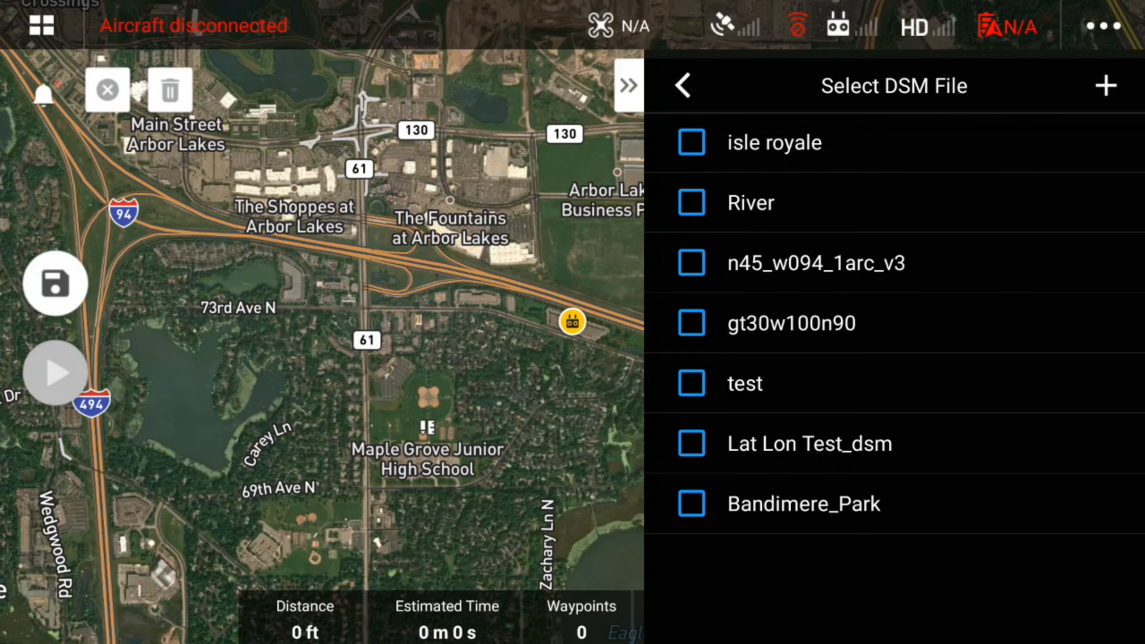
drag(1037, 143, 888, 142)
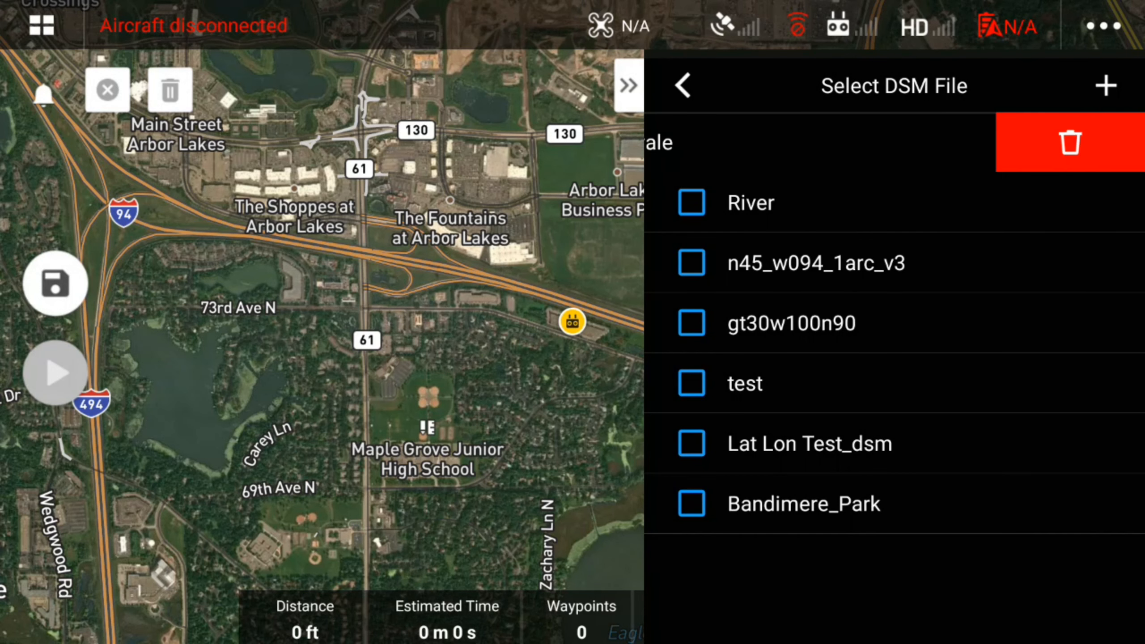
click(1069, 143)
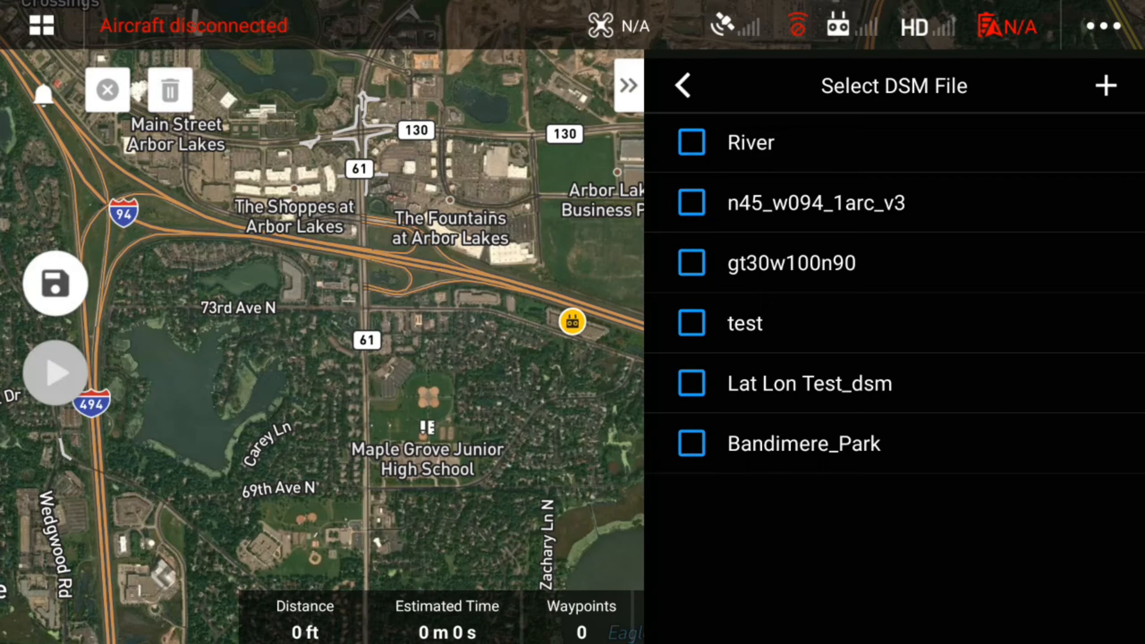
- Import isle royale.tif from udisk as a DSM file and select it for the mission's terrain following
click(1105, 86)
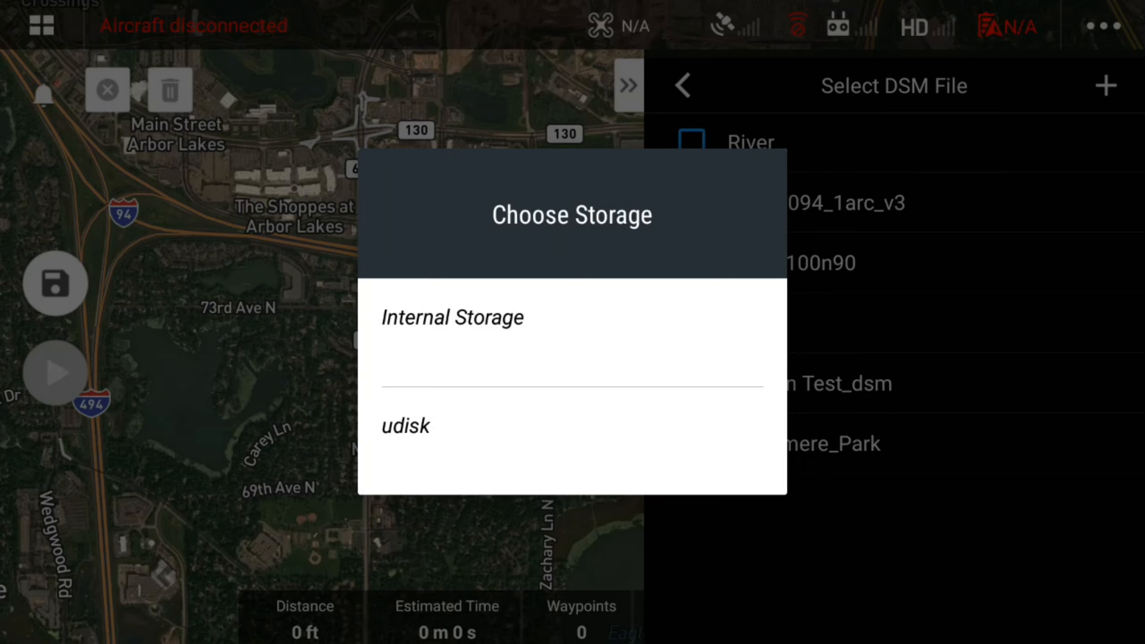
click(405, 425)
scroll(572, 383, down, 1)
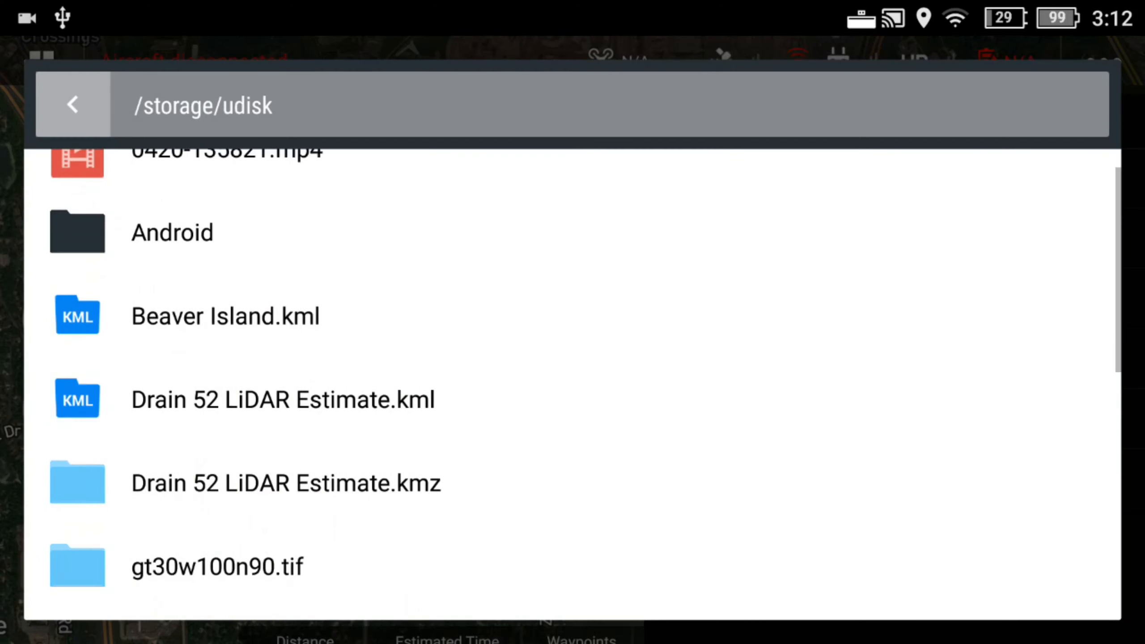
scroll(572, 384, down, 3)
scroll(572, 384, down, 3)
scroll(573, 383, down, 3)
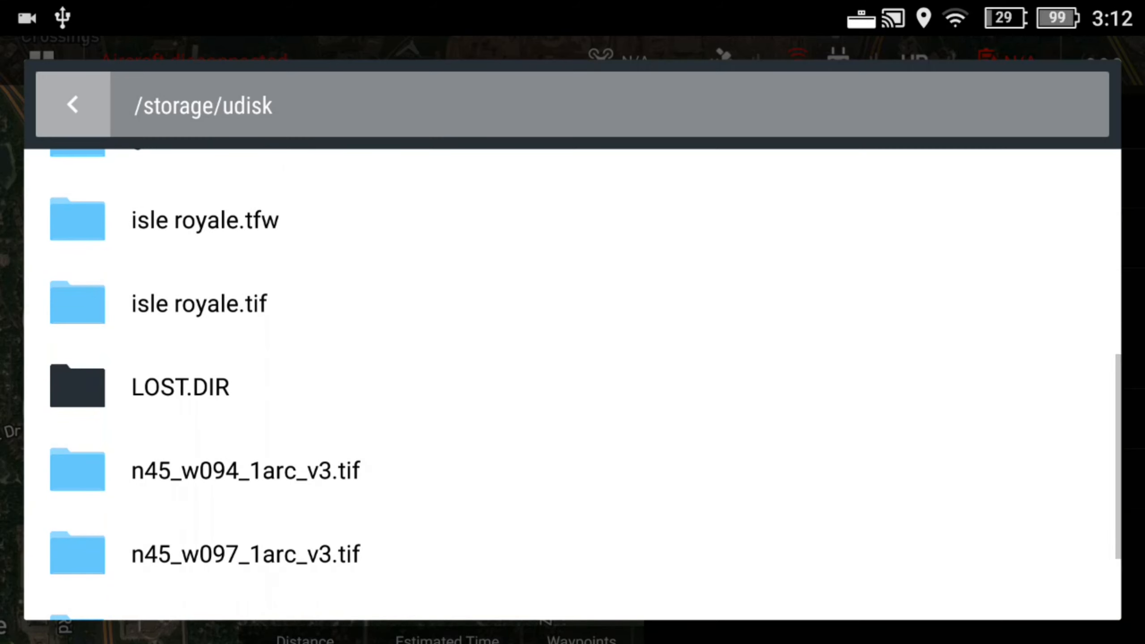
click(199, 303)
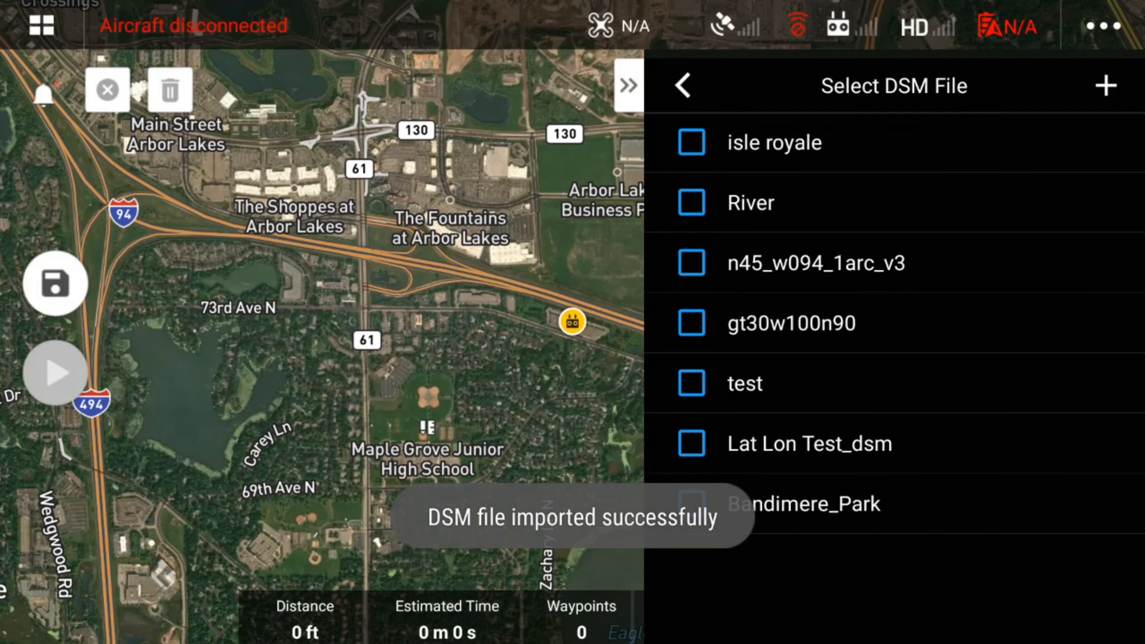
click(691, 143)
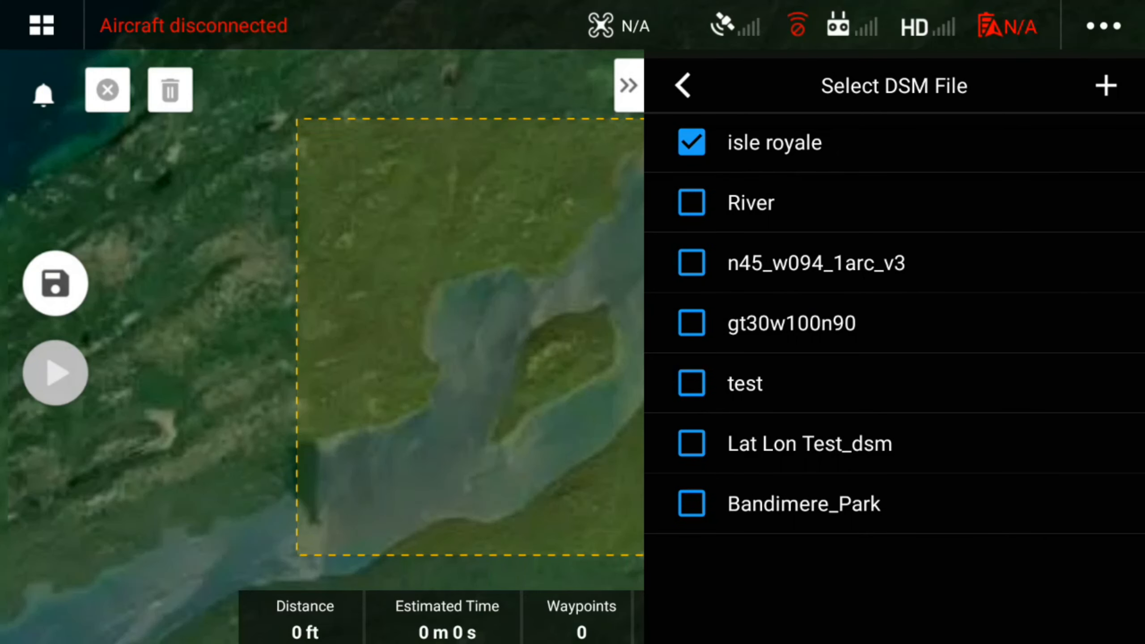
click(683, 86)
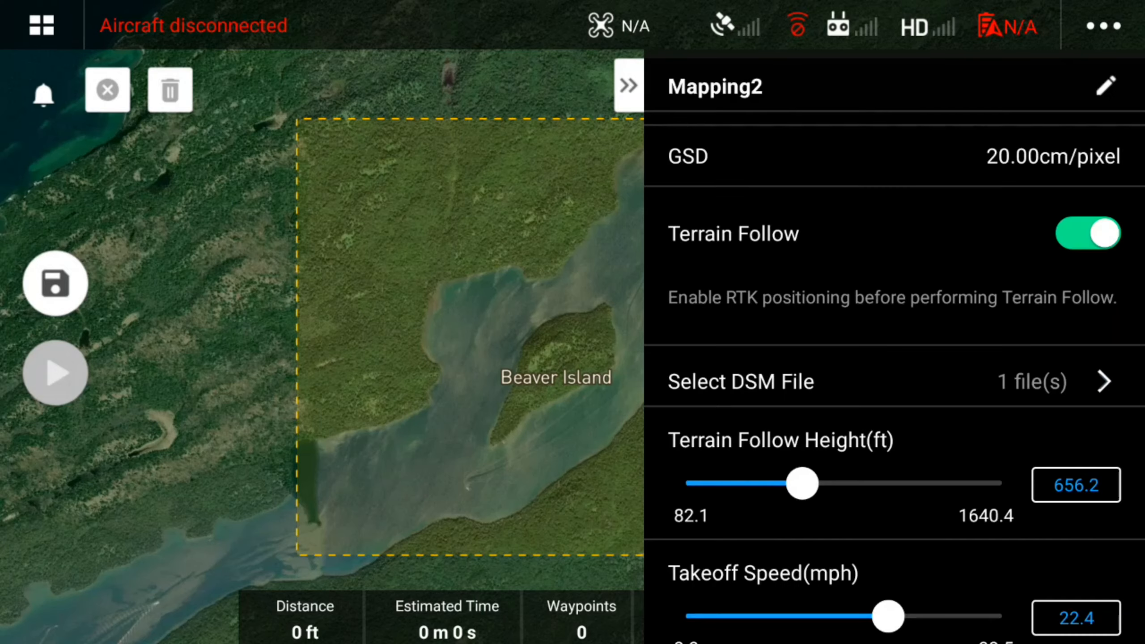
- Place the mapping area on the middle of Beaver Island, about 640 by 638 ft
click(628, 86)
scroll(541, 388, up, 5)
scroll(567, 347, down, 7)
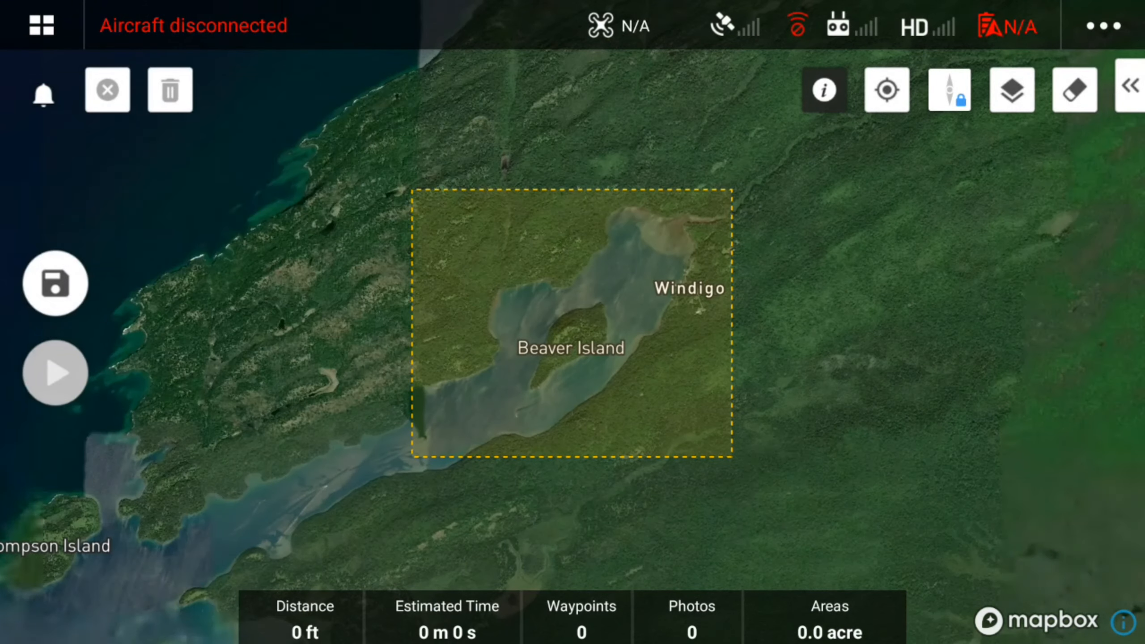
scroll(563, 351, up, 5)
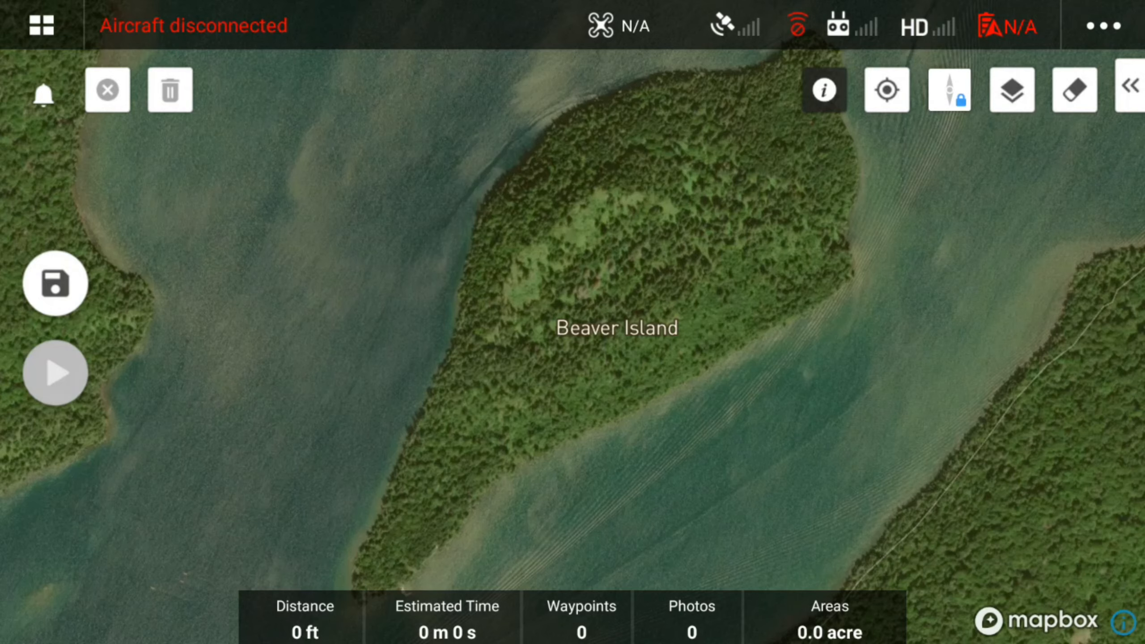
click(626, 265)
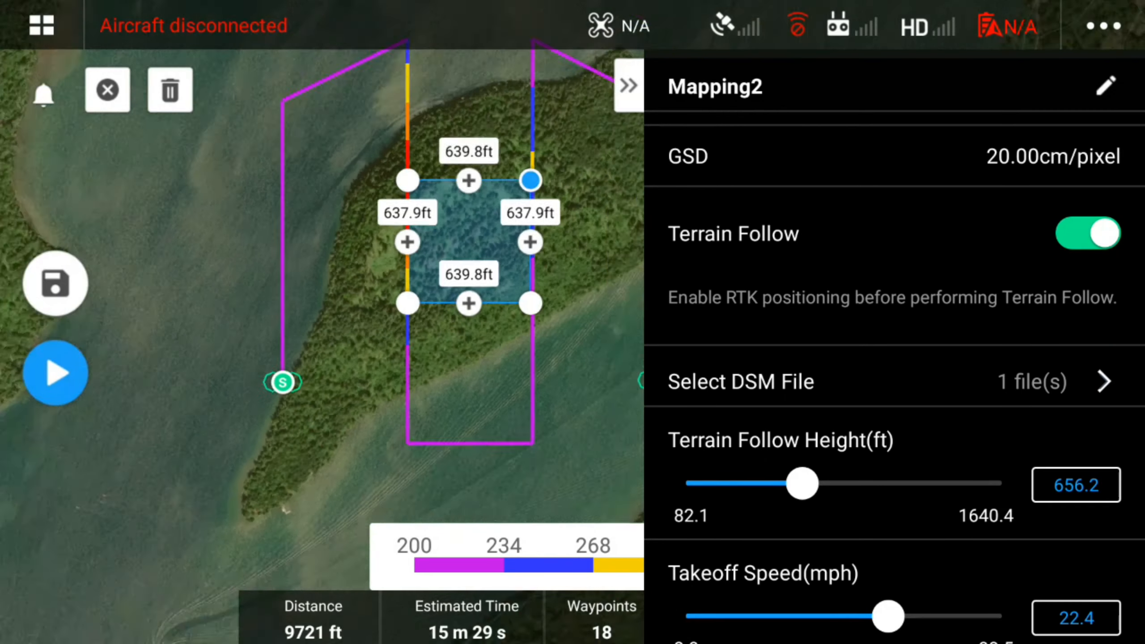
- Stretch the mapping area's southwest corner to just off Beaver Island's southwestern tip, making the adjoining sides about 2404 ft and 2287 ft long
scroll(448, 364, down, 3)
scroll(473, 366, up, 3)
drag(271, 316, 388, 222)
drag(477, 212, 245, 541)
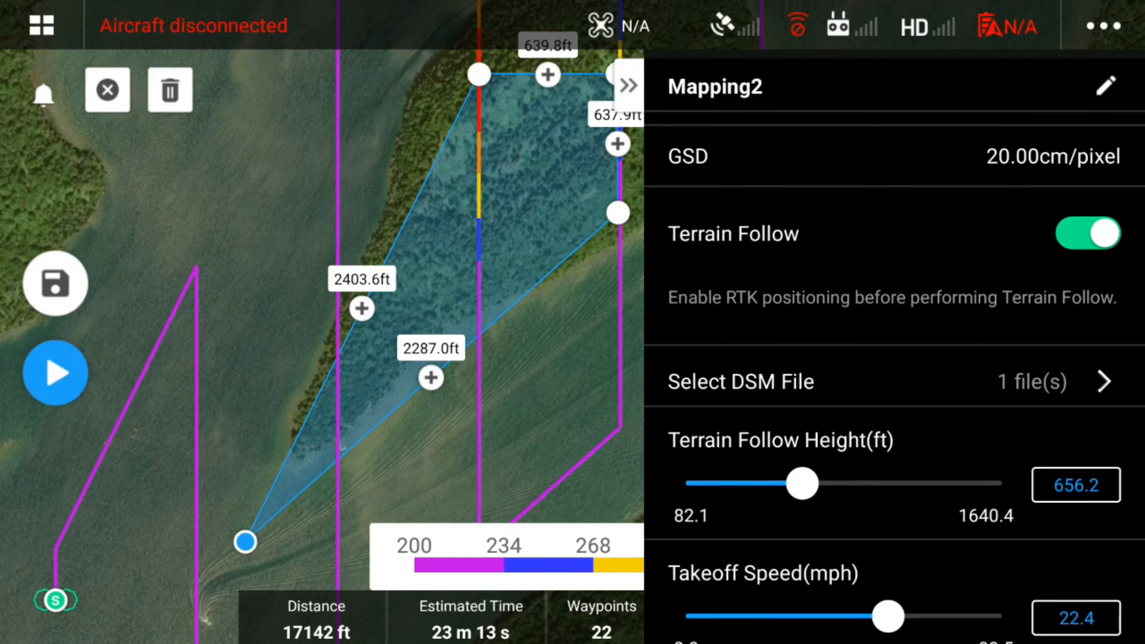
- Bow the mapping area's west side into sides of about 1332 and 1331 ft, and move its northwest corner offshore, making the north side about 1063 ft
drag(315, 361, 356, 409)
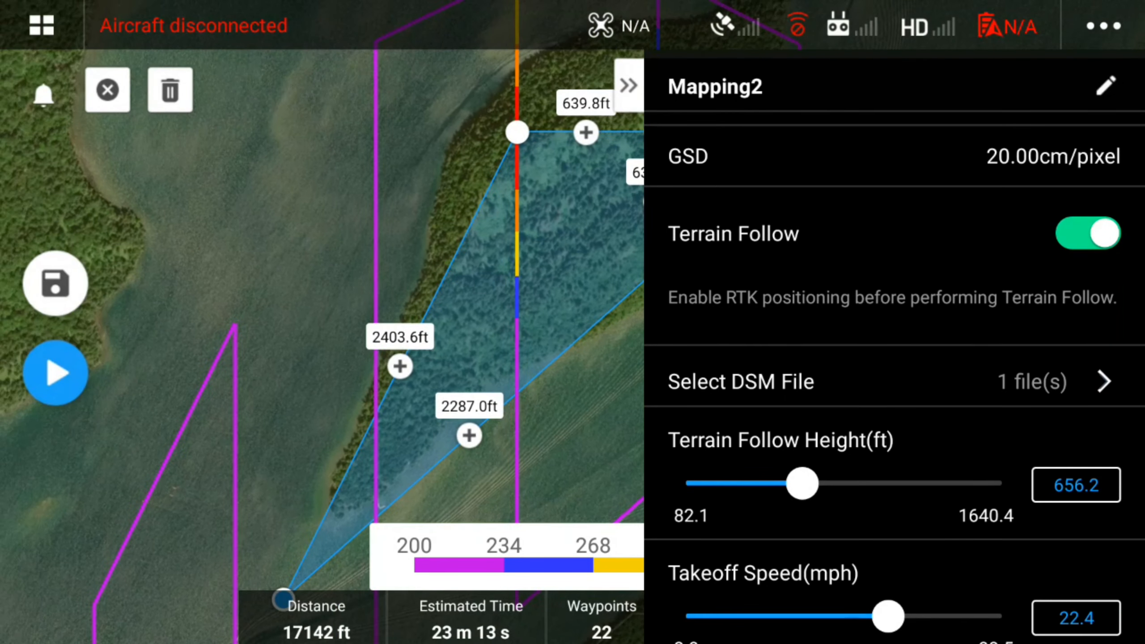
drag(399, 366, 329, 315)
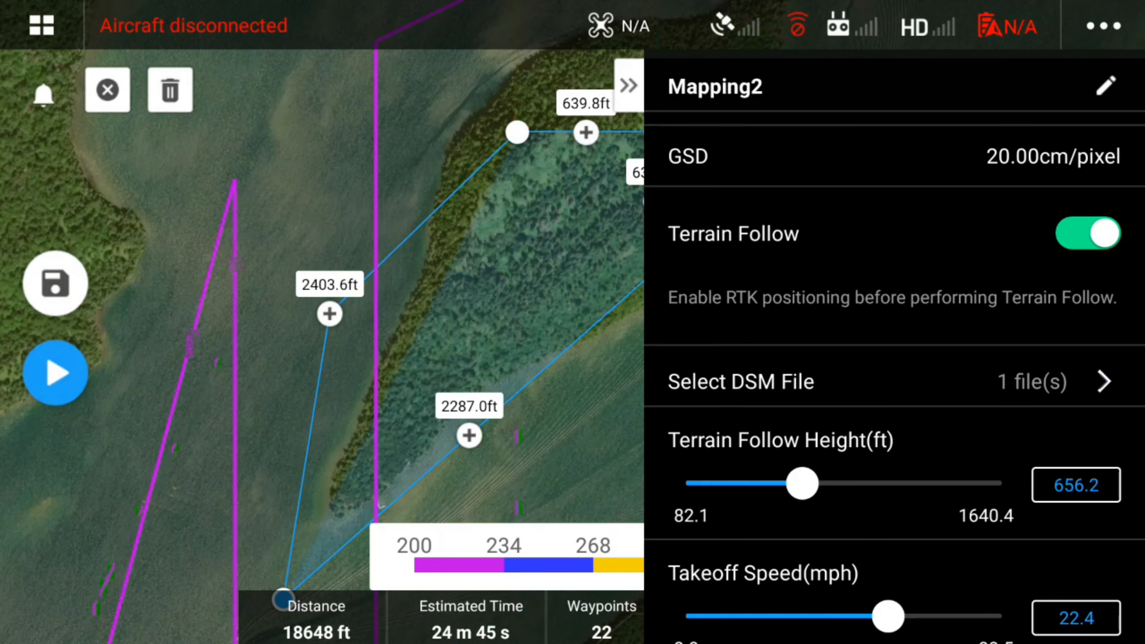
drag(180, 271, 123, 450)
drag(457, 305, 381, 219)
drag(406, 180, 276, 231)
drag(316, 316, 169, 393)
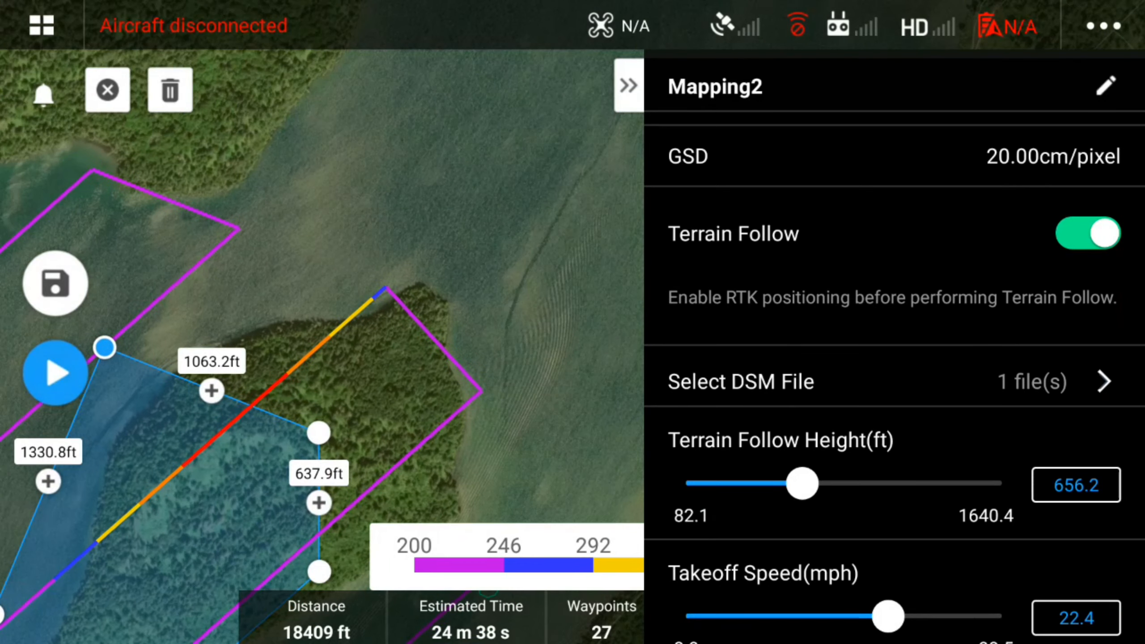
- Hide the mission settings and stretch the northeast corner past the island's northeastern tip, making the north side about 1743 ft and east side about 1627 ft
click(628, 86)
drag(270, 316, 517, 149)
drag(566, 262, 716, 79)
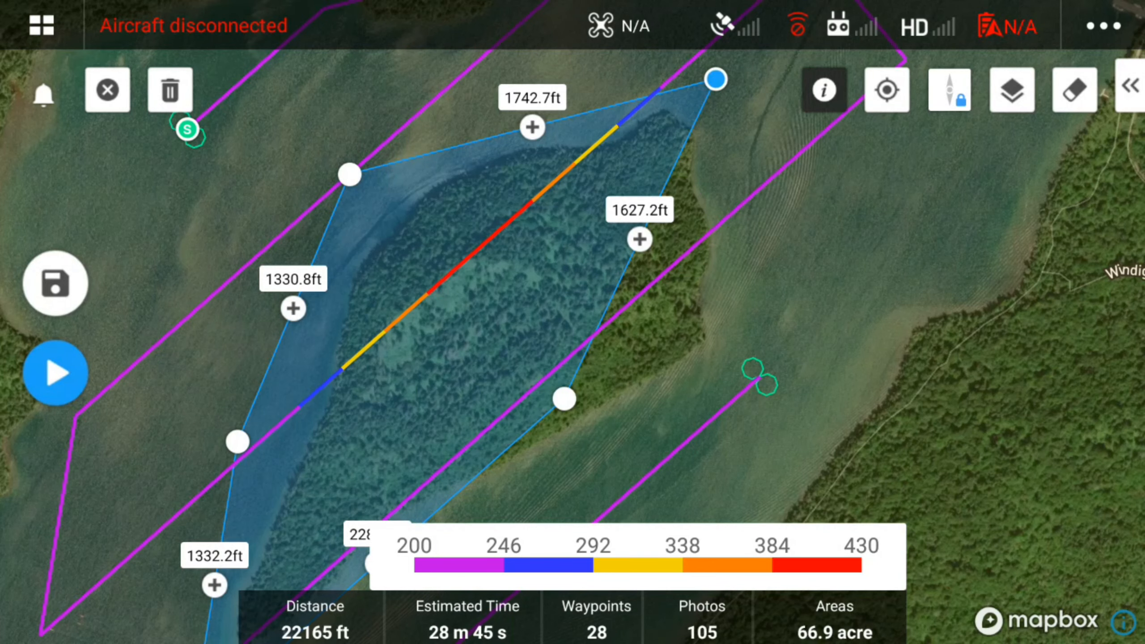
- Add offshore boundary points splitting the north side into about 734 and 1016 ft and the east side into about 1146 and 1033 ft
drag(532, 126, 498, 118)
drag(676, 316, 606, 267)
drag(677, 315, 724, 388)
drag(607, 262, 742, 344)
drag(631, 293, 683, 155)
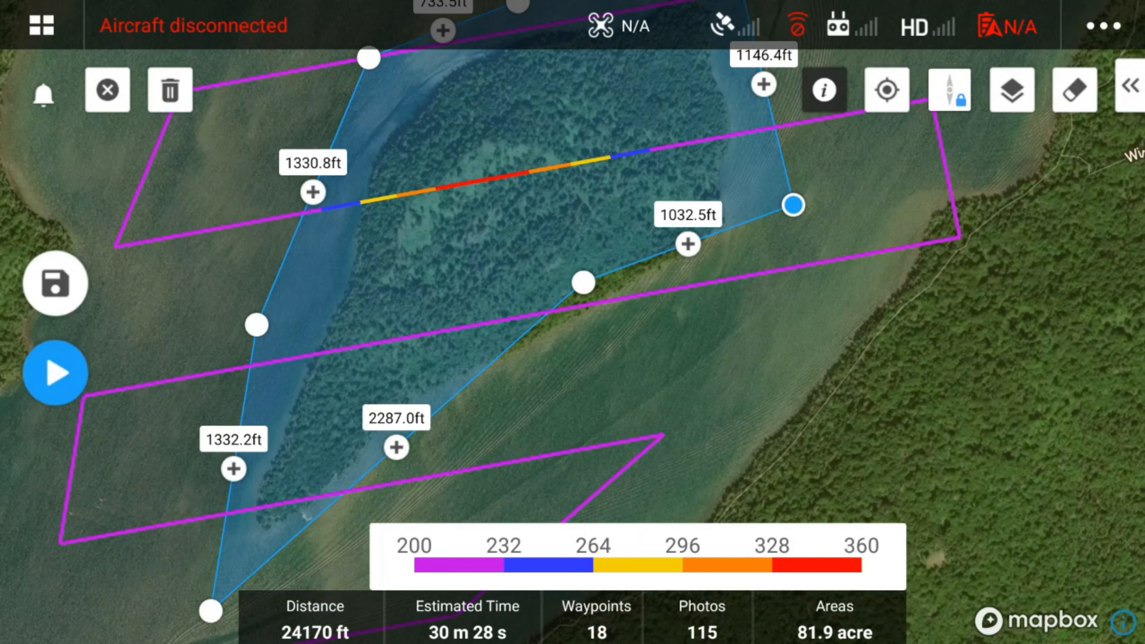
- Move the southeast corner offshore for a southern side of about 2381 ft, and bow the adjoining eastern side into about 469 and 521 ft
drag(583, 283, 668, 369)
scroll(530, 384, down, 3)
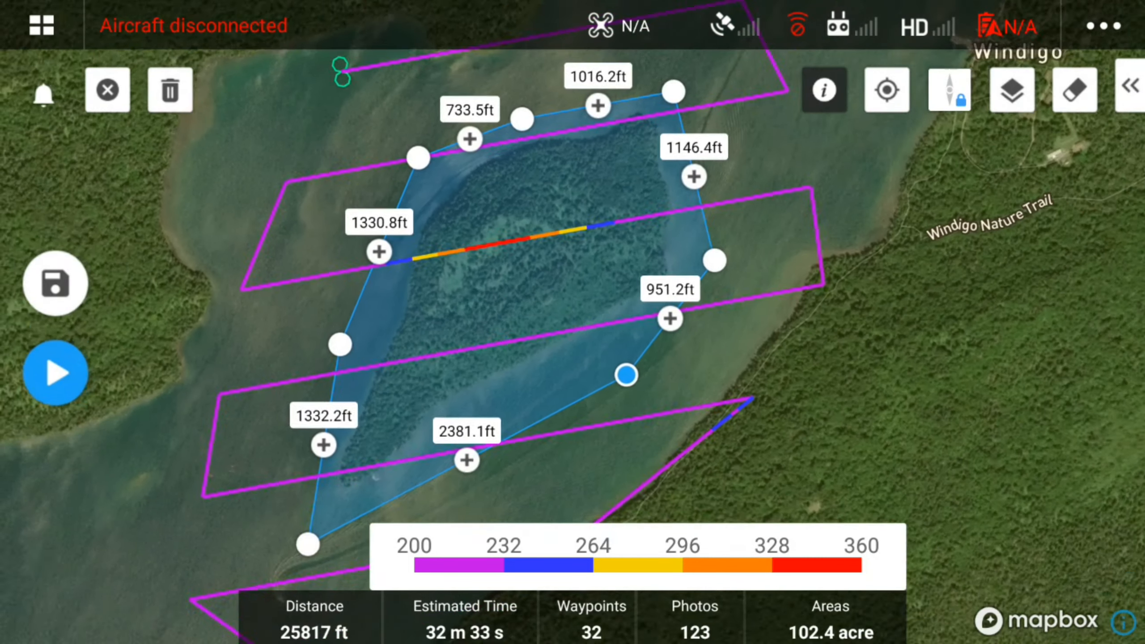
drag(585, 226, 566, 288)
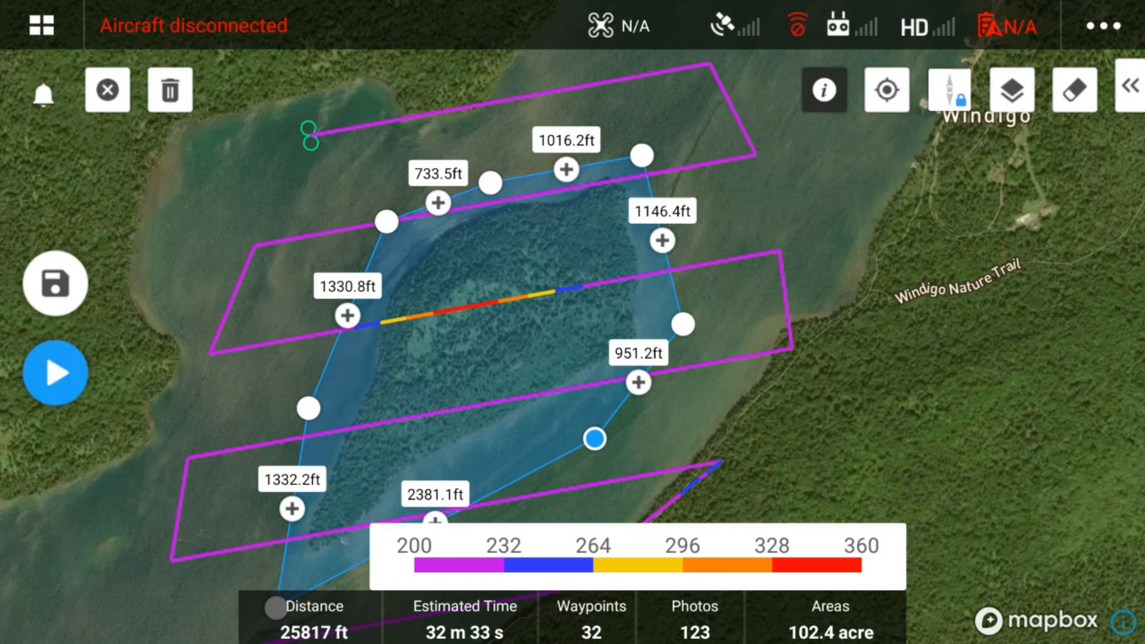
drag(586, 316, 608, 187)
drag(586, 316, 596, 370)
mouse_move(743, 239)
mouse_down()
mouse_move(872, 239)
mouse_move(761, 239)
mouse_up()
- Examine the colour-coded flight line elevations across Beaver Island and the surrounding mapping boundary, up close and as a whole
scroll(640, 99, up, 3)
scroll(573, 322, up, 3)
drag(572, 322, 654, 463)
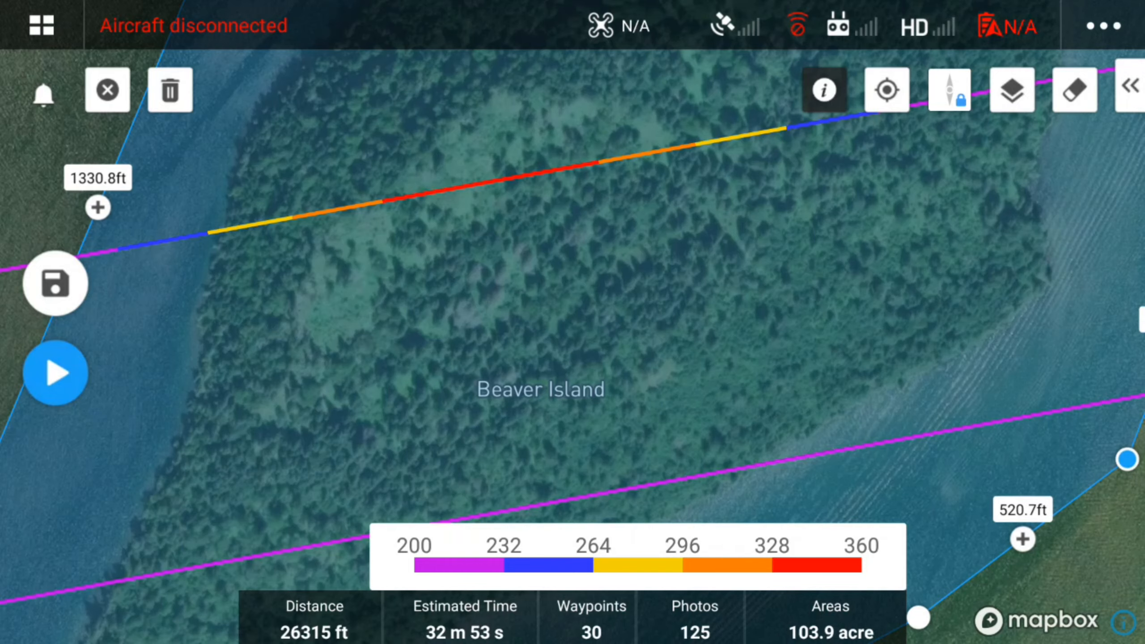
scroll(585, 258, down, 2)
scroll(563, 331, down, 2)
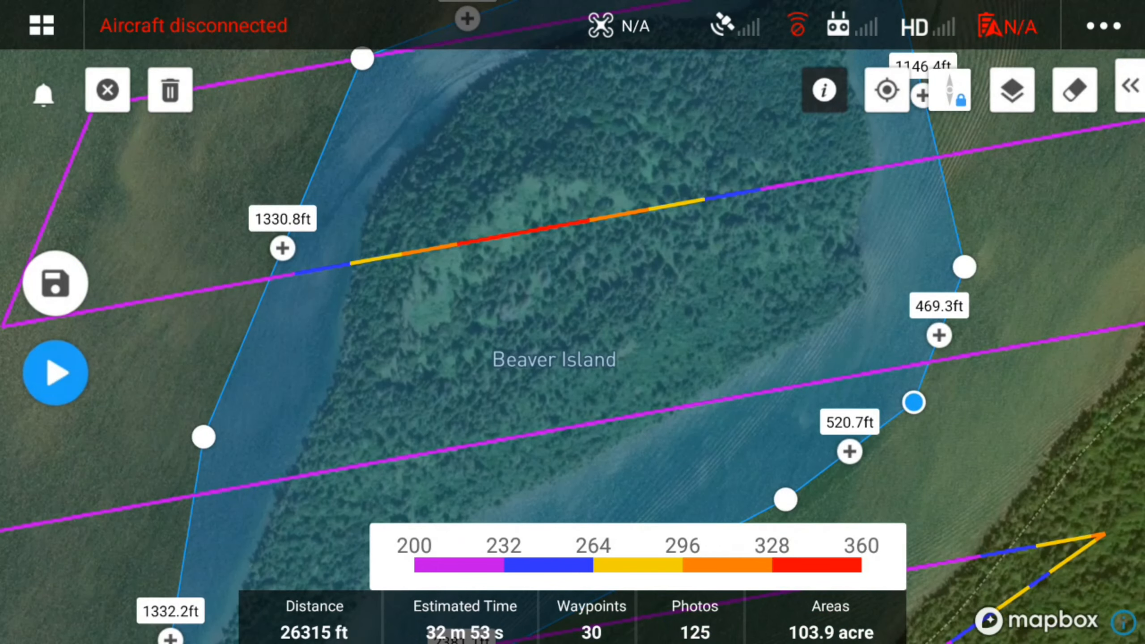
drag(572, 322, 621, 380)
scroll(572, 327, down, 6)
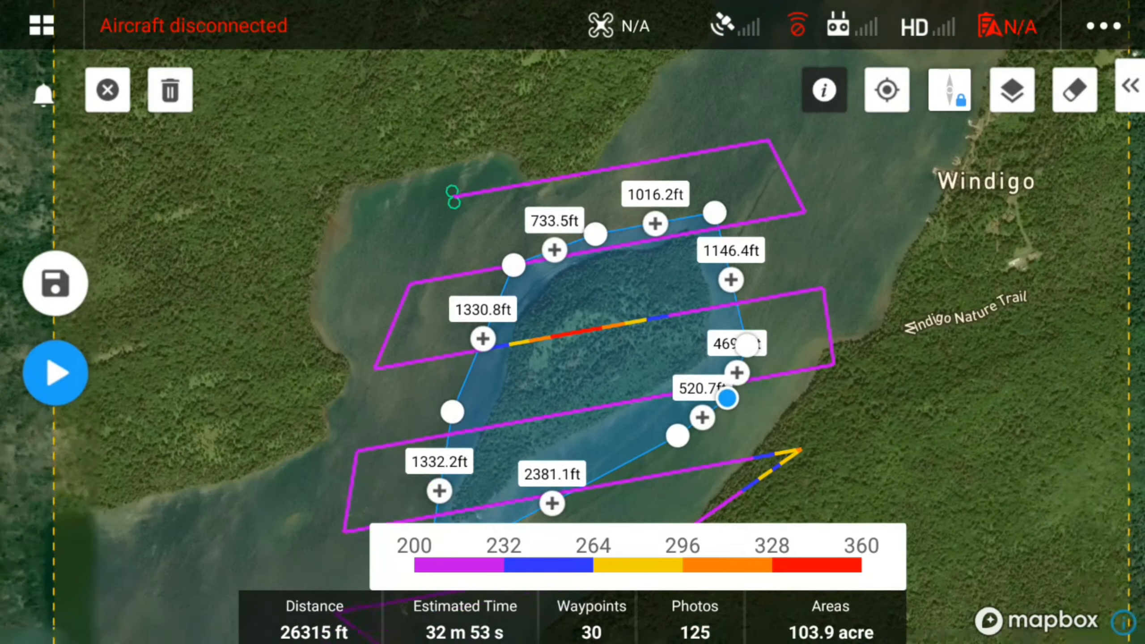
drag(573, 327, 563, 238)
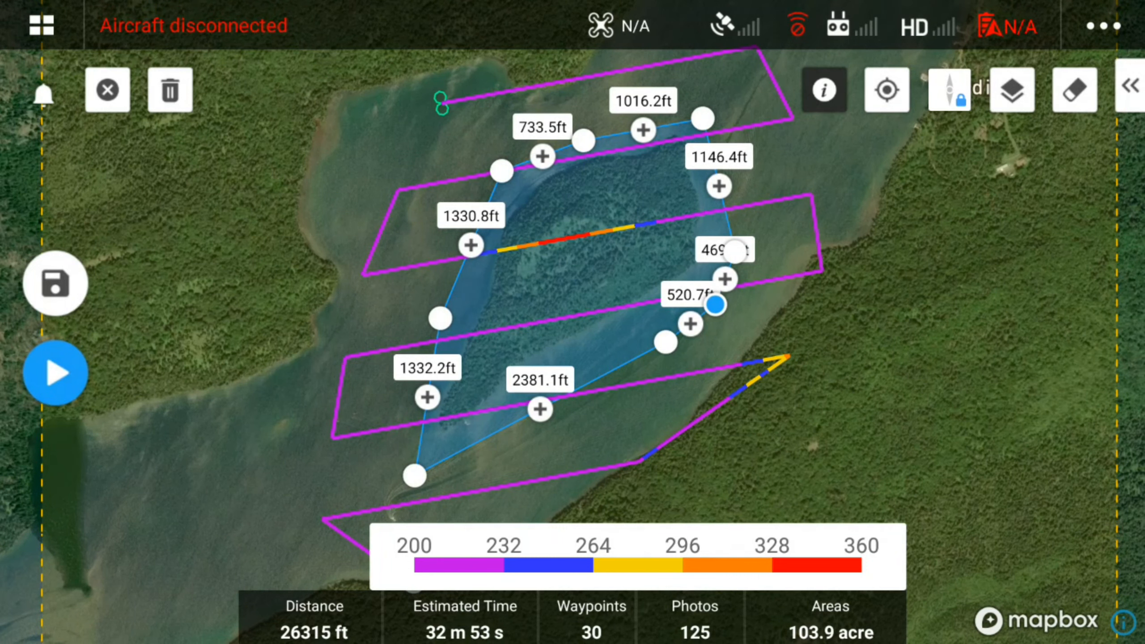